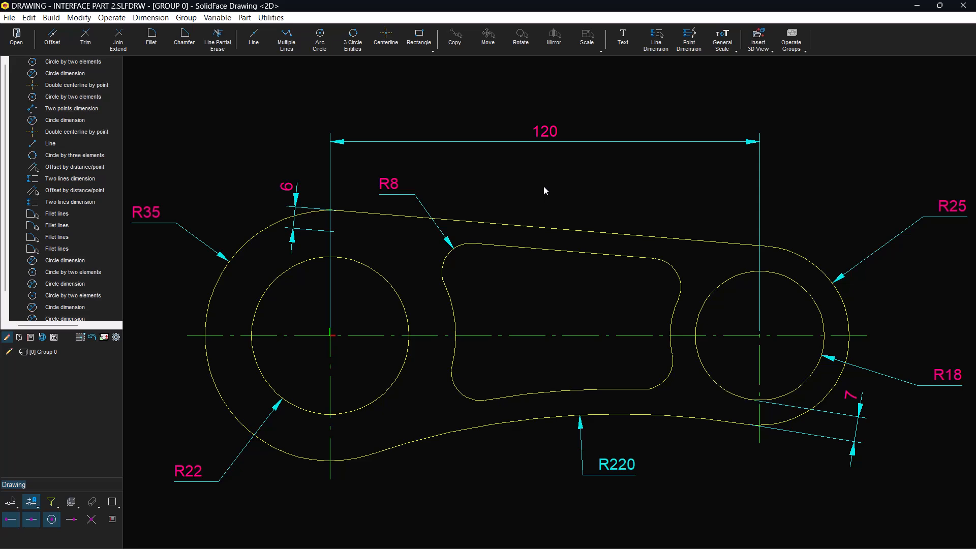
double_click(389, 283)
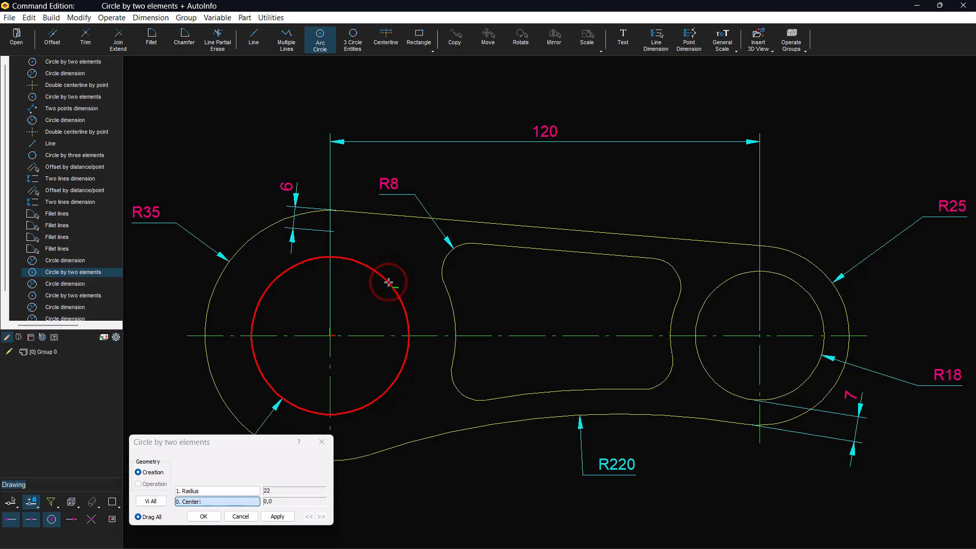
left_click(247, 516)
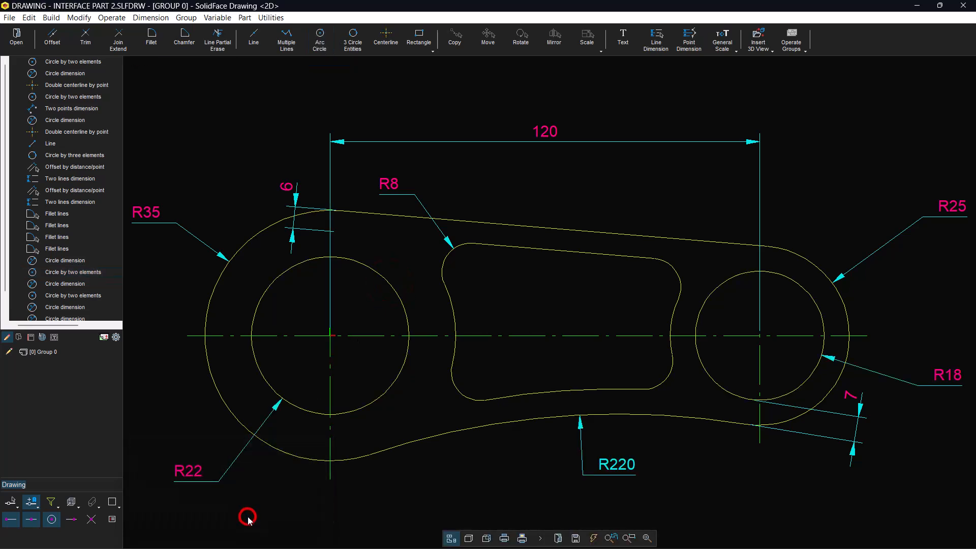
left_click(399, 295)
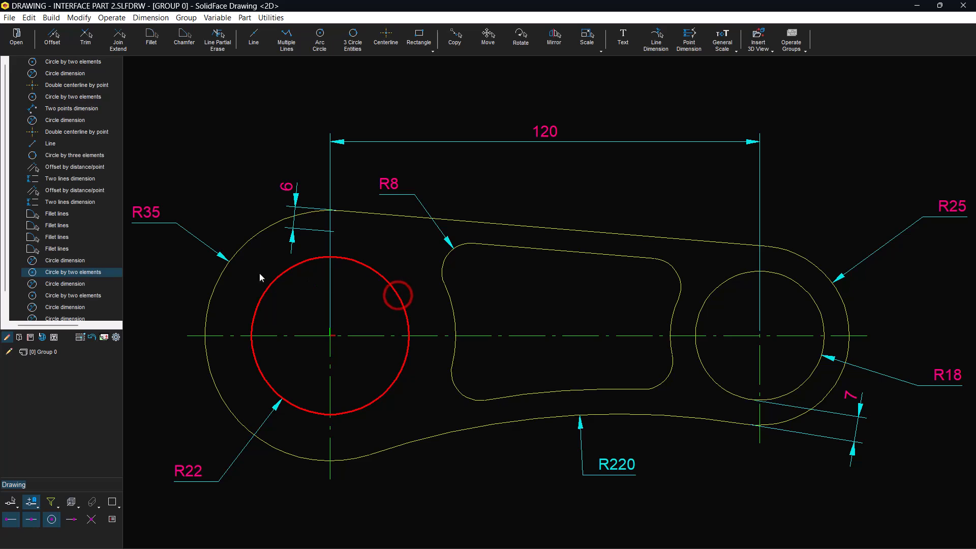
double_click(95, 273)
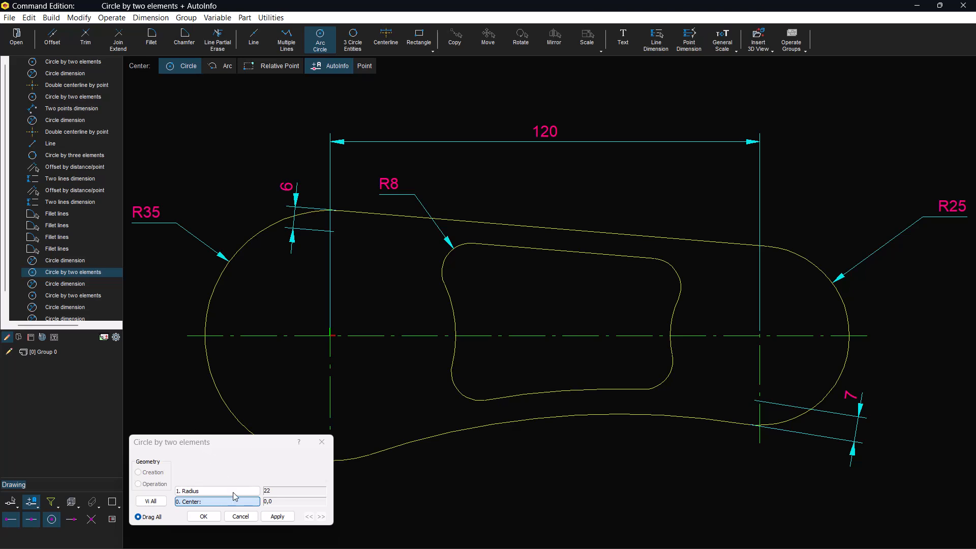
left_click(241, 517)
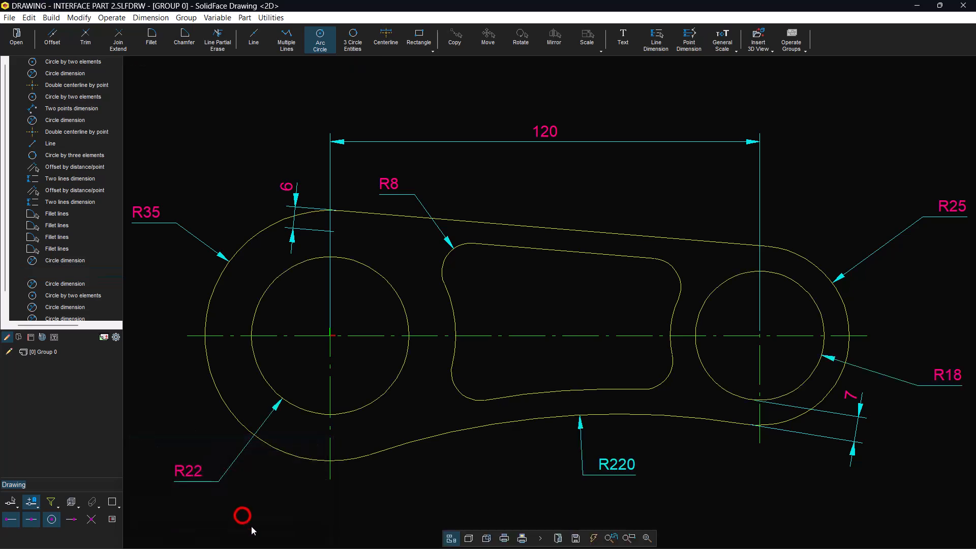
- Set the radius of the large hole to 12 and fit the whole drawing in view
double_click(192, 475)
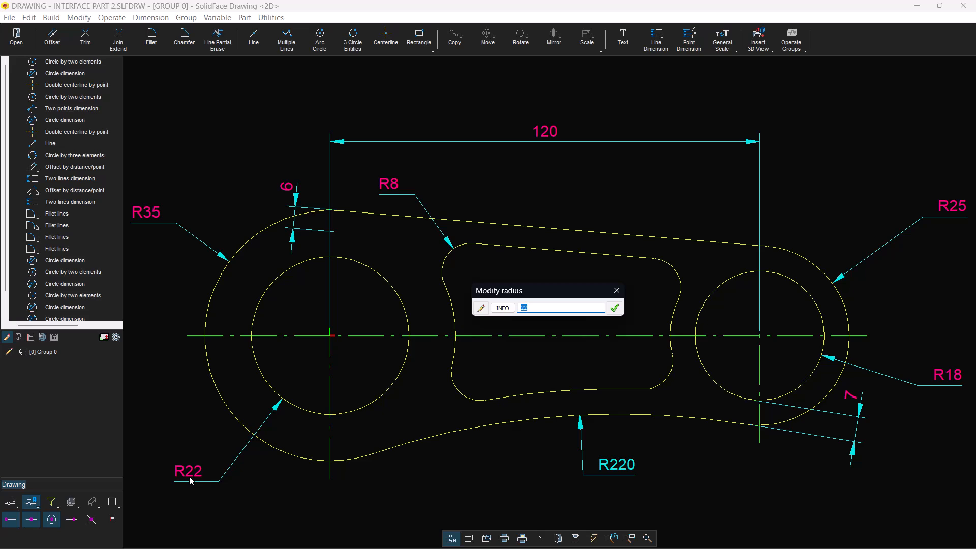
type("12")
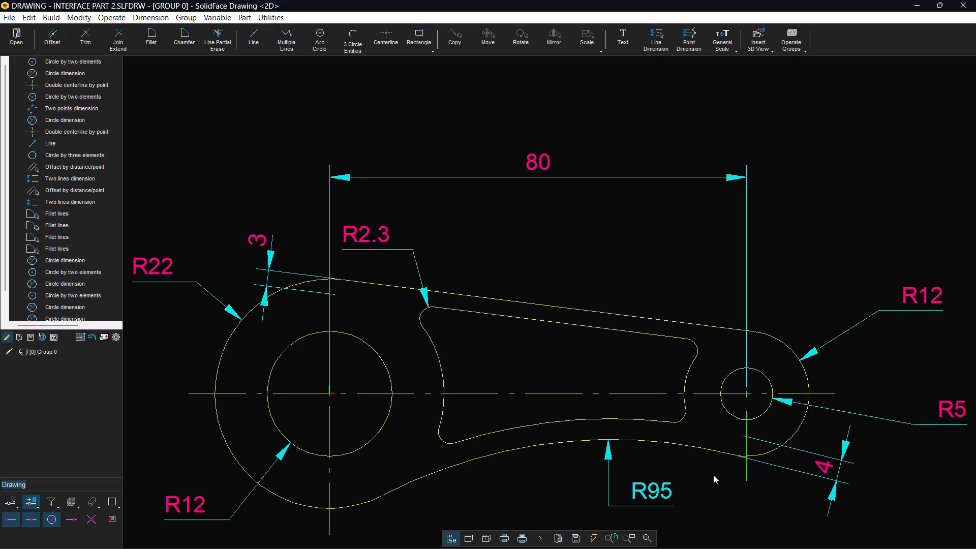
left_click(647, 538)
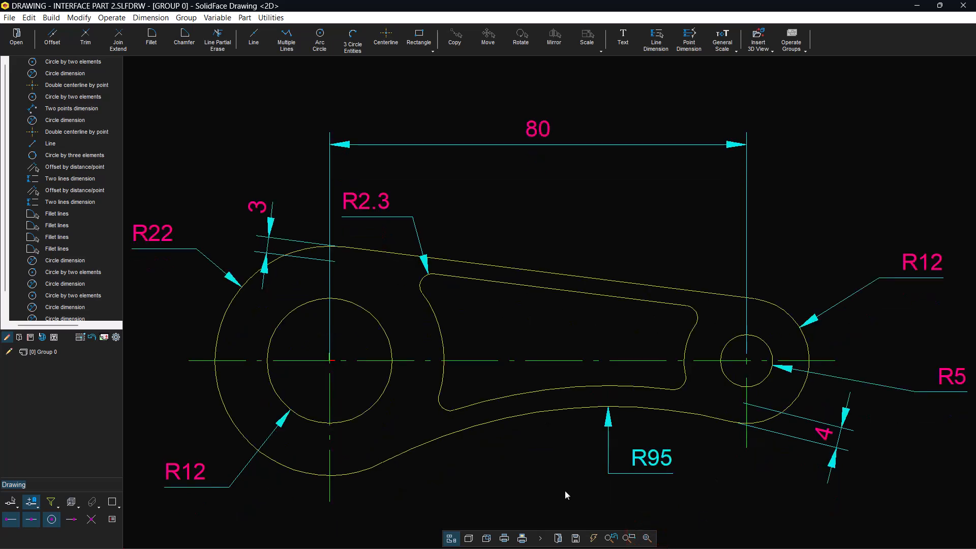
left_click(639, 538)
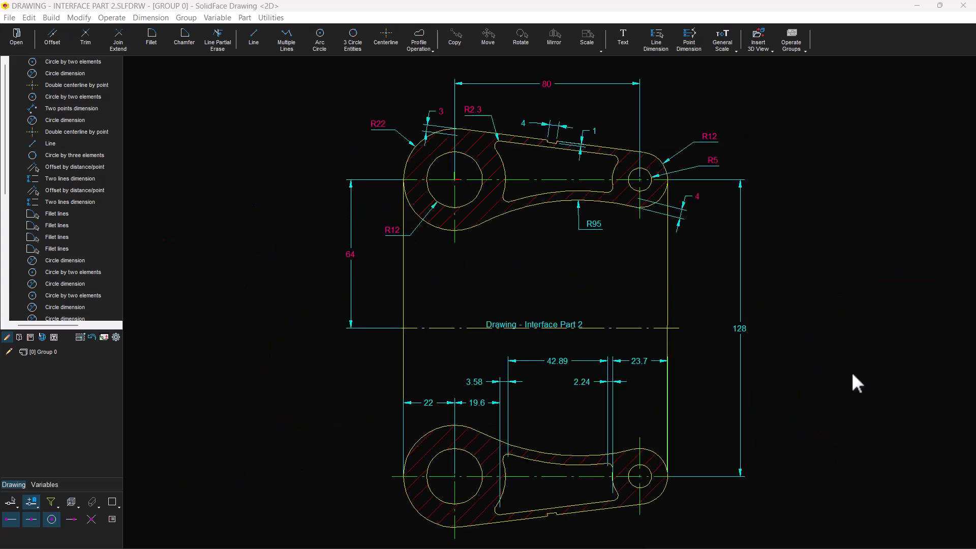
left_click(638, 538)
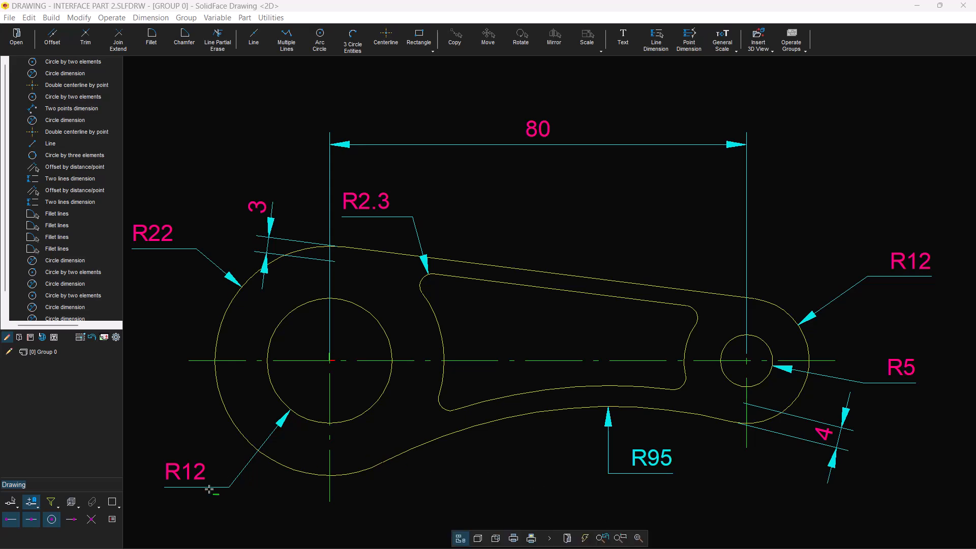
- Try to hatch the part by applying the hatch attribute to all of its geometry, centerlines included
left_click(146, 528)
mouse_move(146, 527)
left_mouse_down()
mouse_move(524, 403)
mouse_move(880, 262)
mouse_move(940, 137)
mouse_move(730, 131)
mouse_move(436, 102)
mouse_move(573, 122)
mouse_move(948, 124)
mouse_move(949, 110)
left_mouse_up()
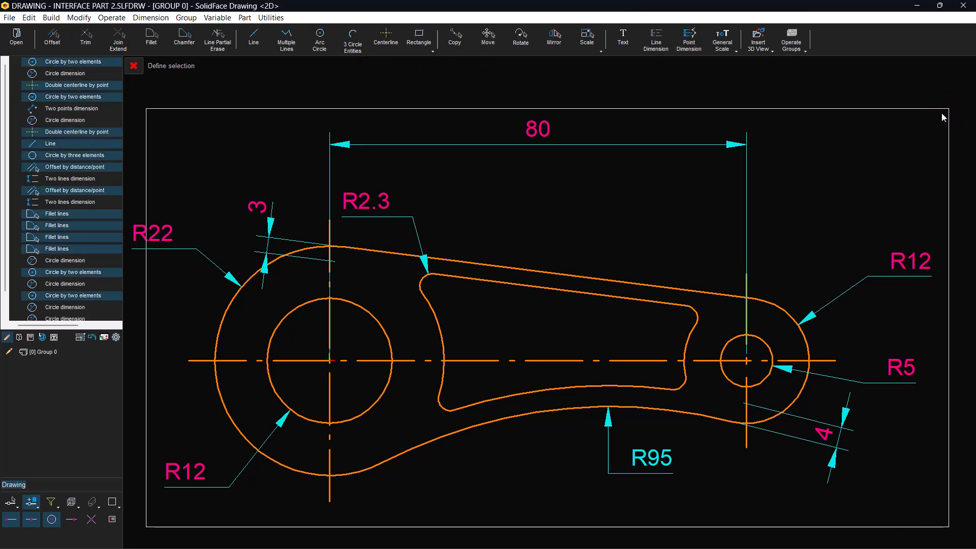
right_click(564, 189)
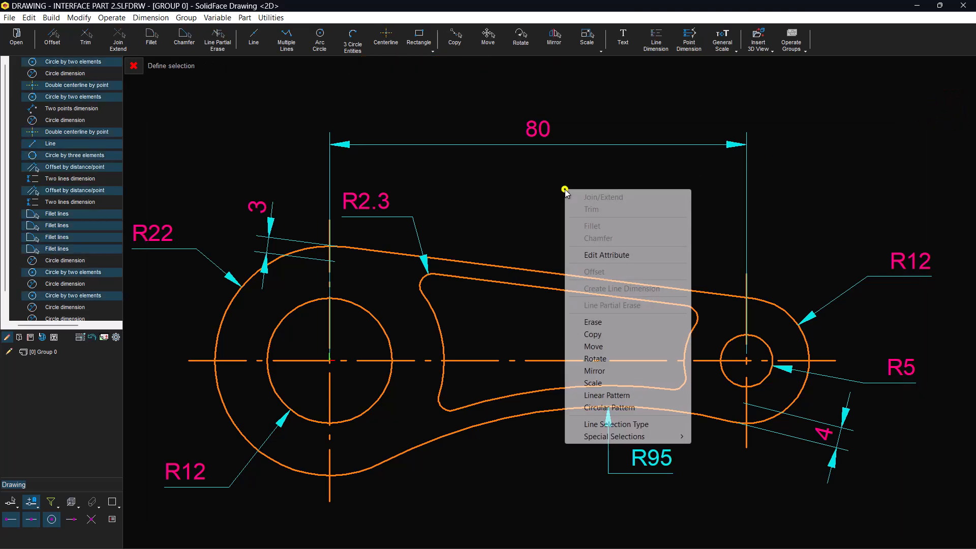
left_click(600, 254)
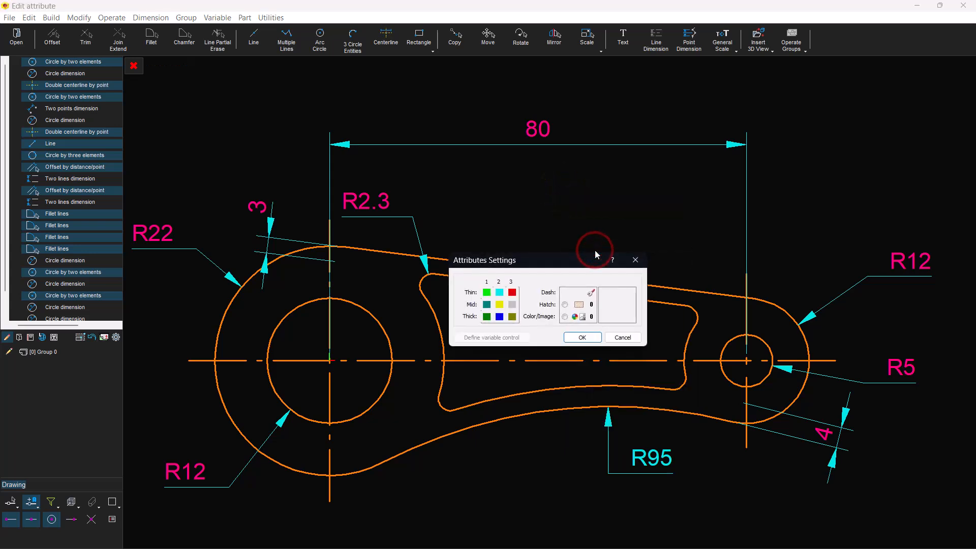
left_click(565, 304)
left_click(583, 338)
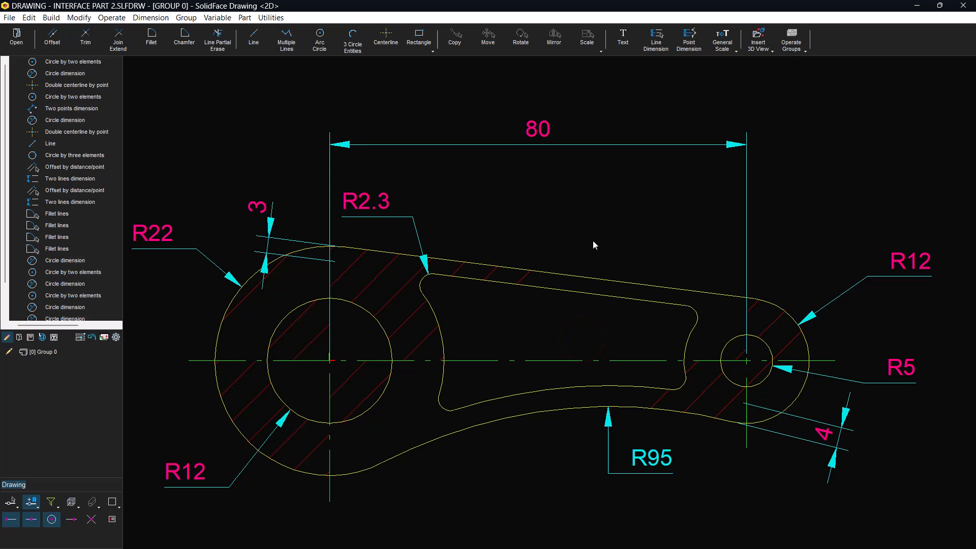
- Show all lines that carry a fill attribute to examine which ones bound the hatch
left_click(114, 338)
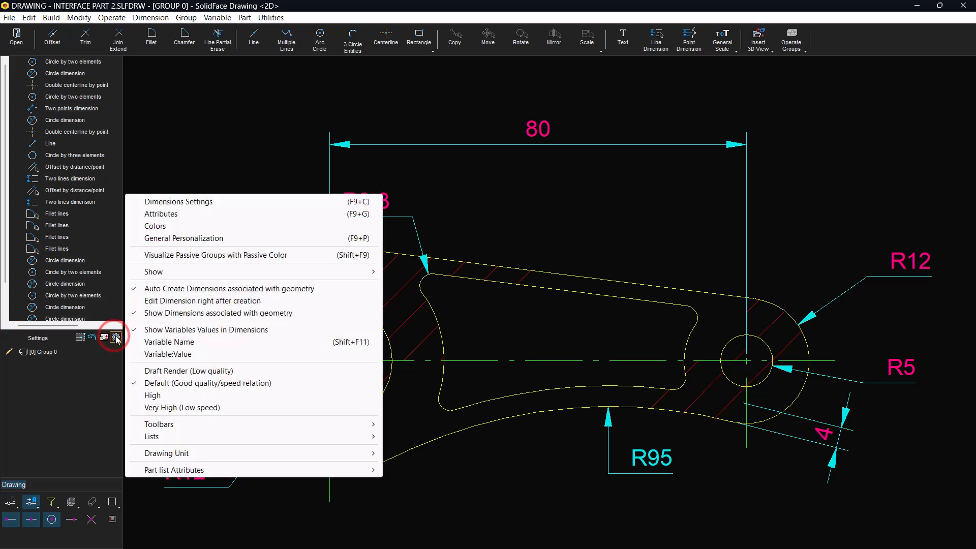
left_click(165, 270)
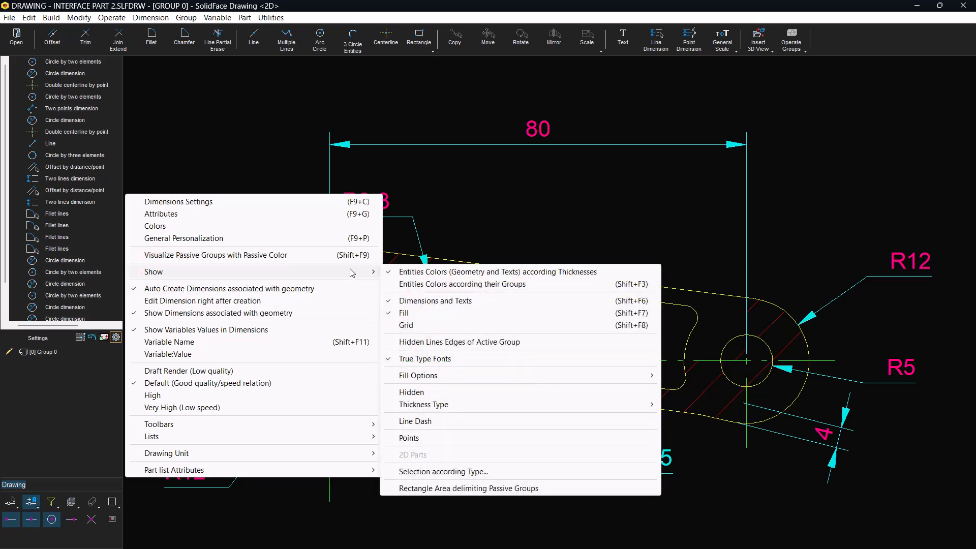
left_click(421, 377)
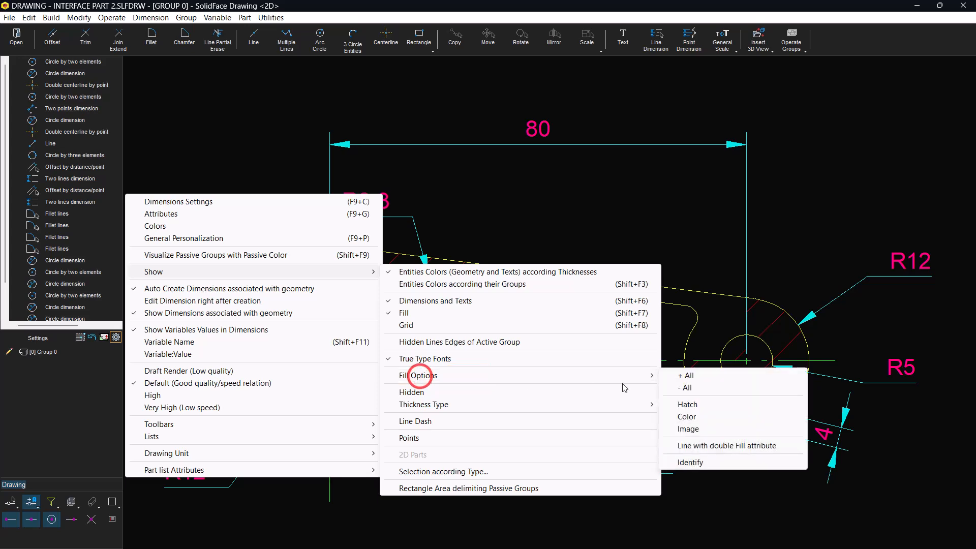
left_click(689, 377)
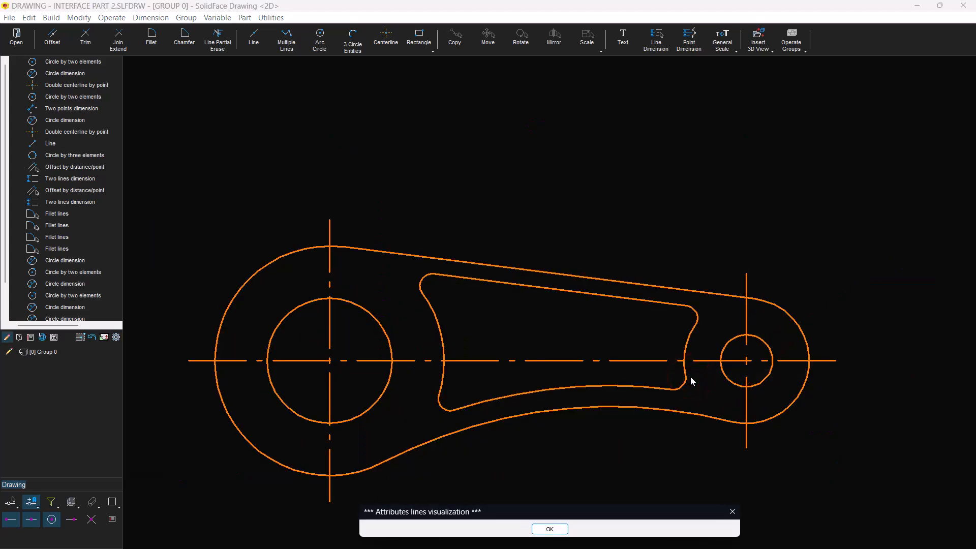
left_click(557, 530)
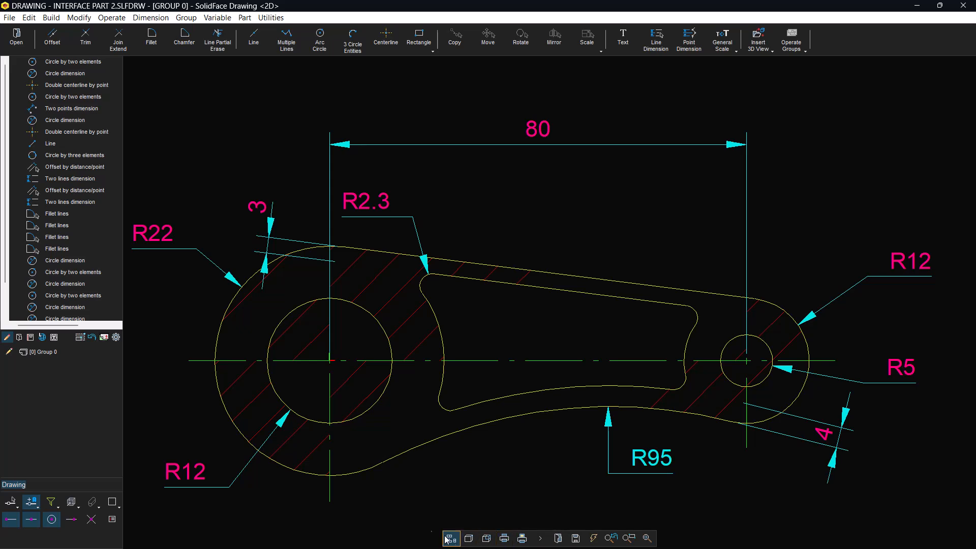
- Remove the hatch attribute from the double centerlines of both holes
left_click(331, 387)
left_click(356, 361)
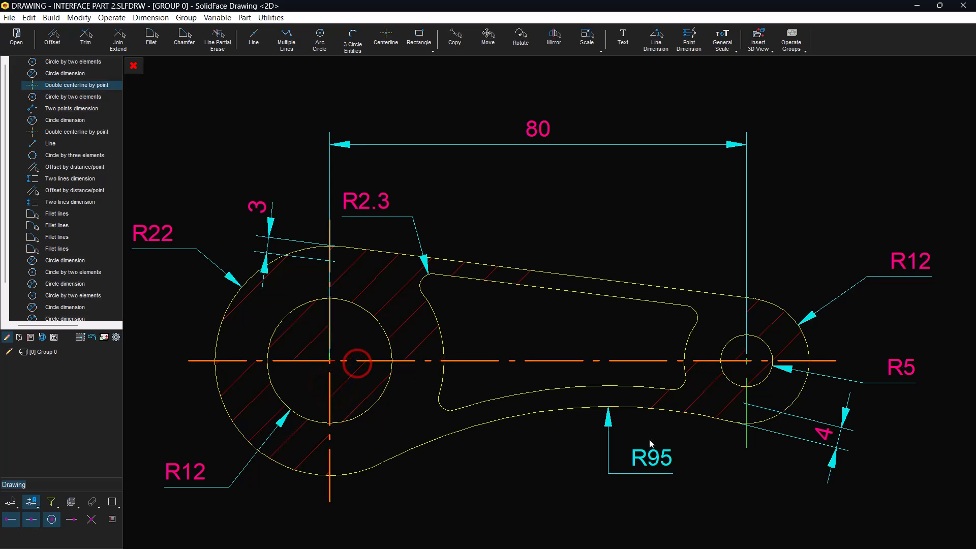
left_click(743, 385)
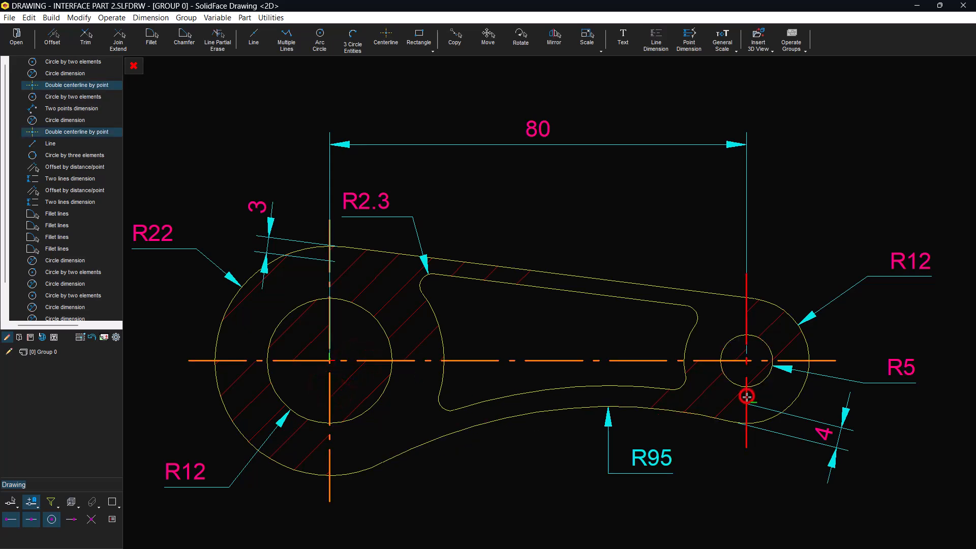
right_click(610, 330)
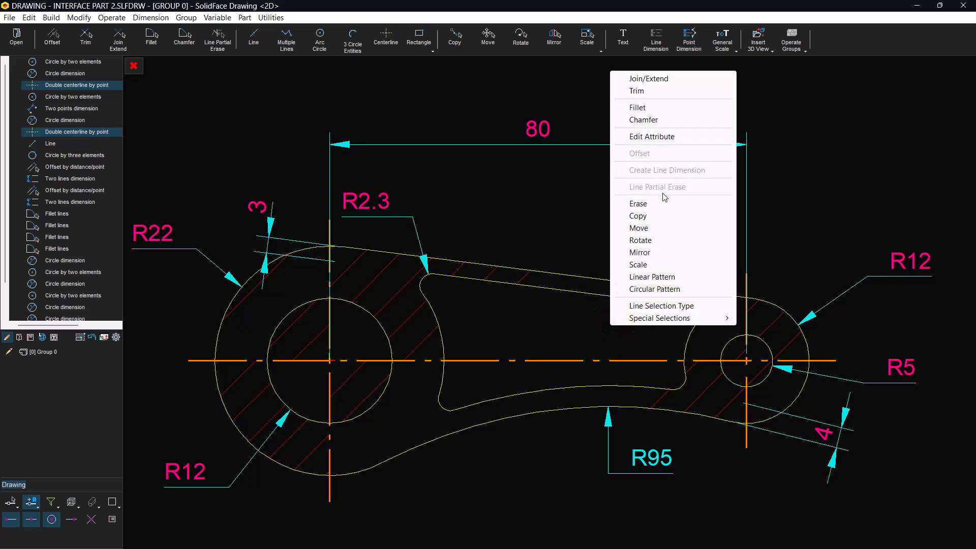
left_click(647, 136)
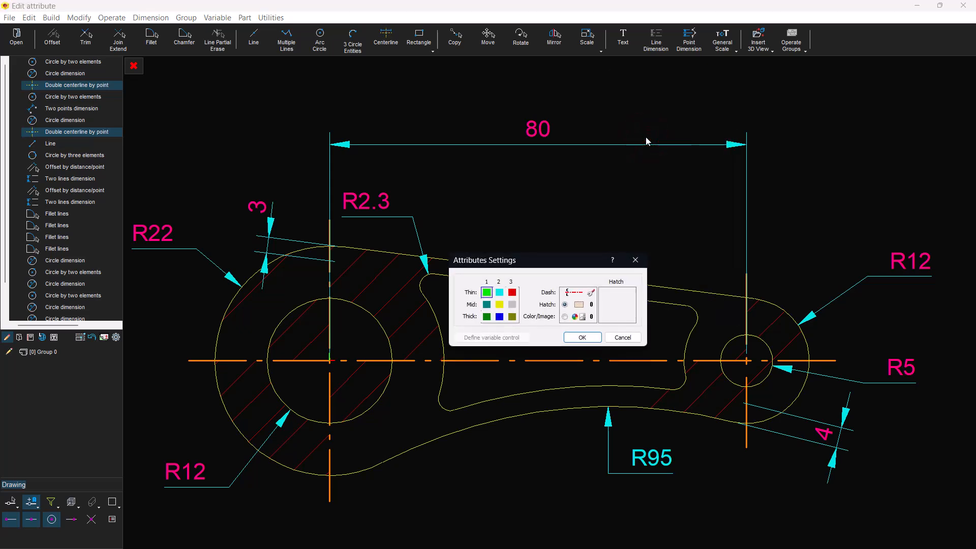
left_click(565, 304)
left_click(577, 336)
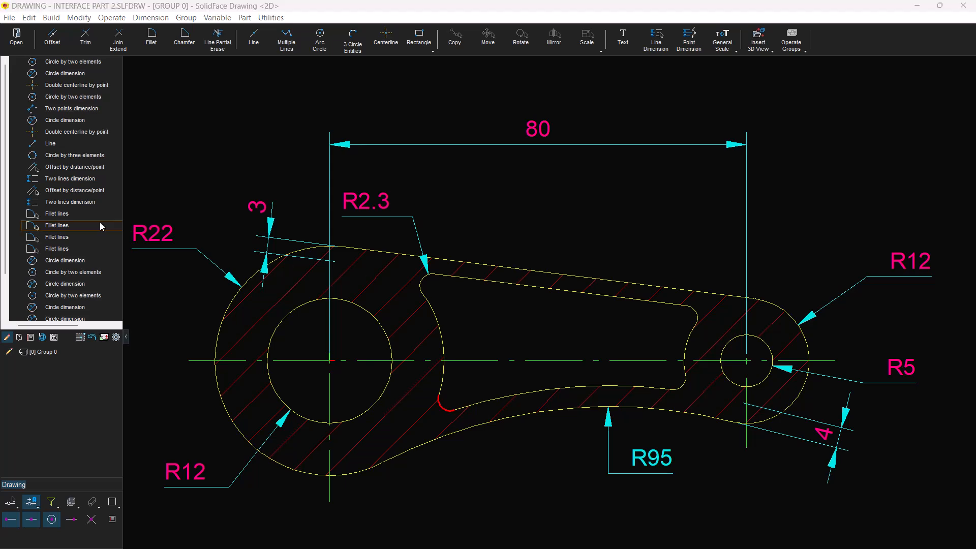
- Delete the commands in the history from the first Edit attribute onward to remove the hatching
scroll(45, 254, "down", 2)
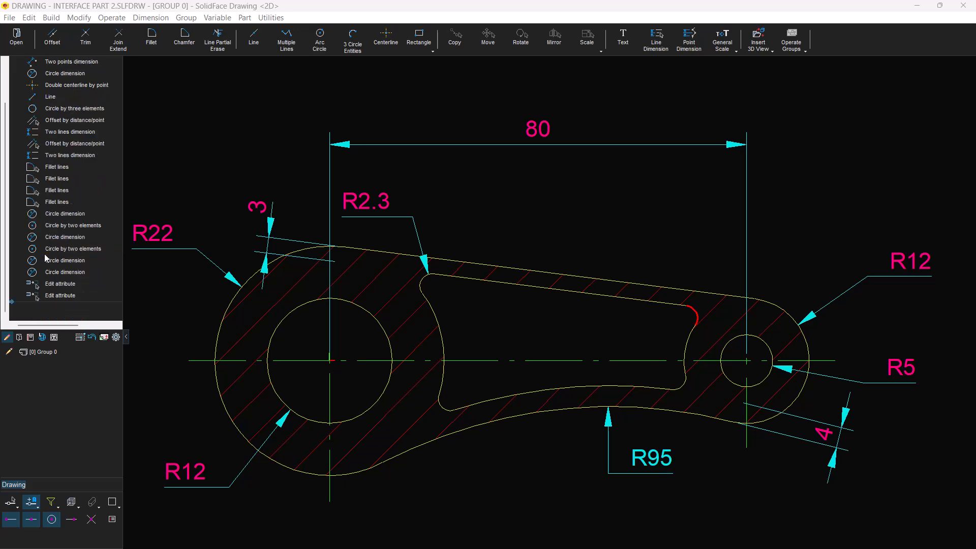
left_click(66, 282)
right_click(67, 283)
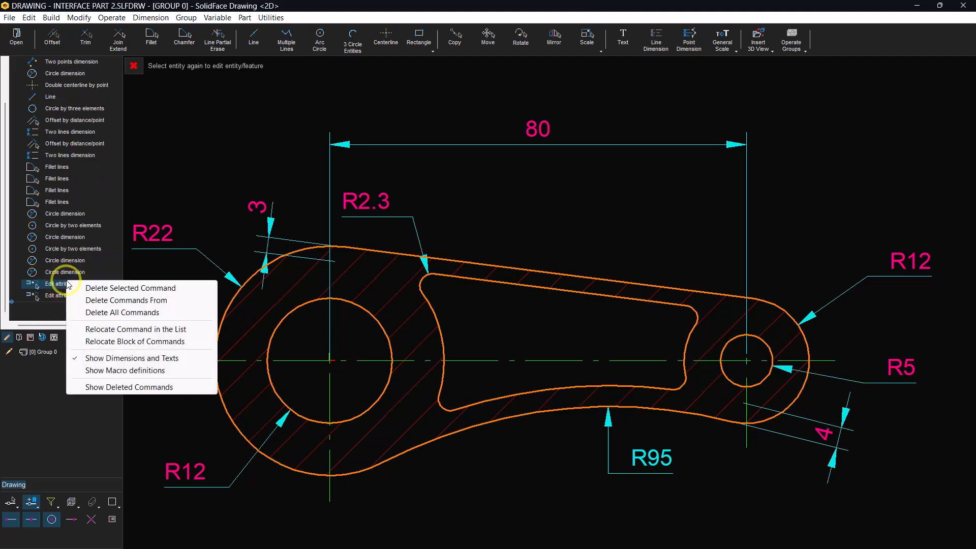
left_click(106, 302)
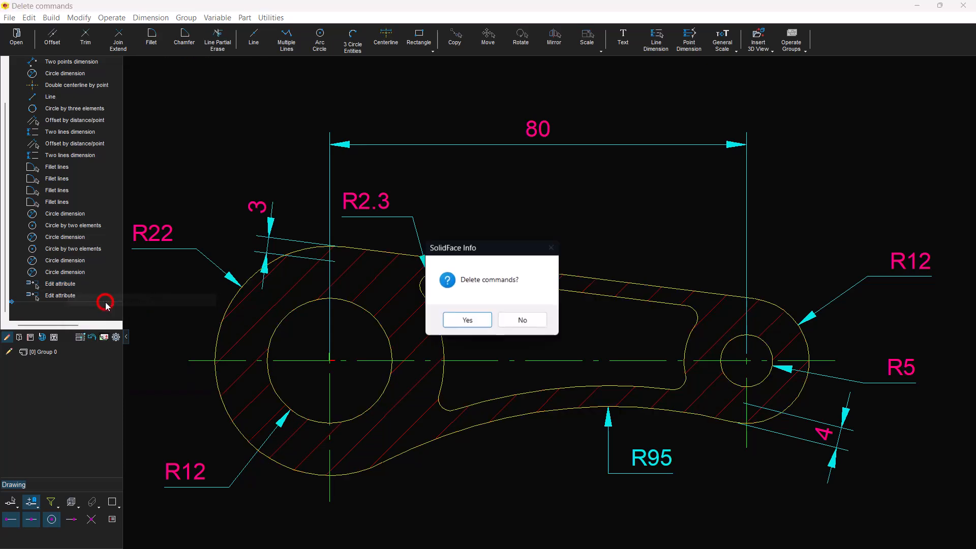
left_click(455, 319)
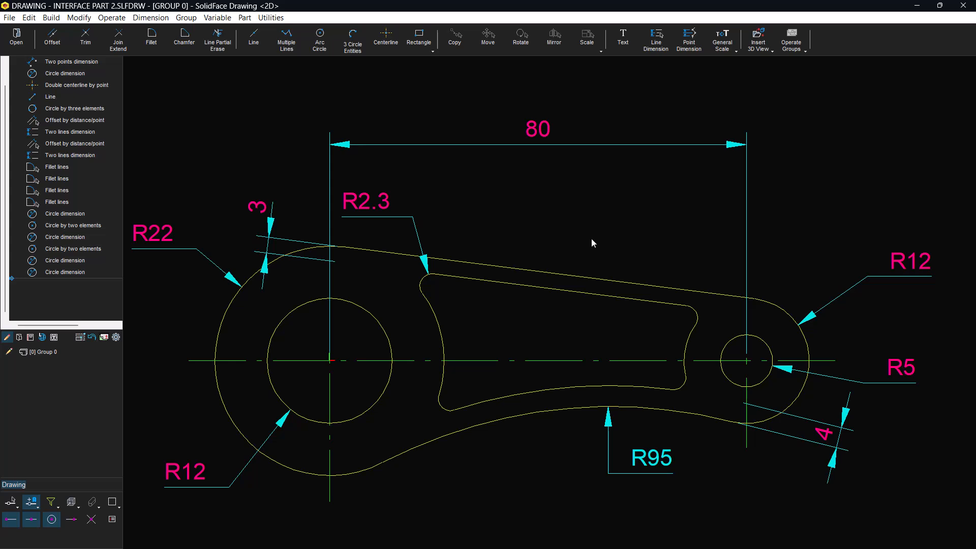
- Start a profile operation that selects closed profiles, with the intersection check turned off
left_click(429, 40)
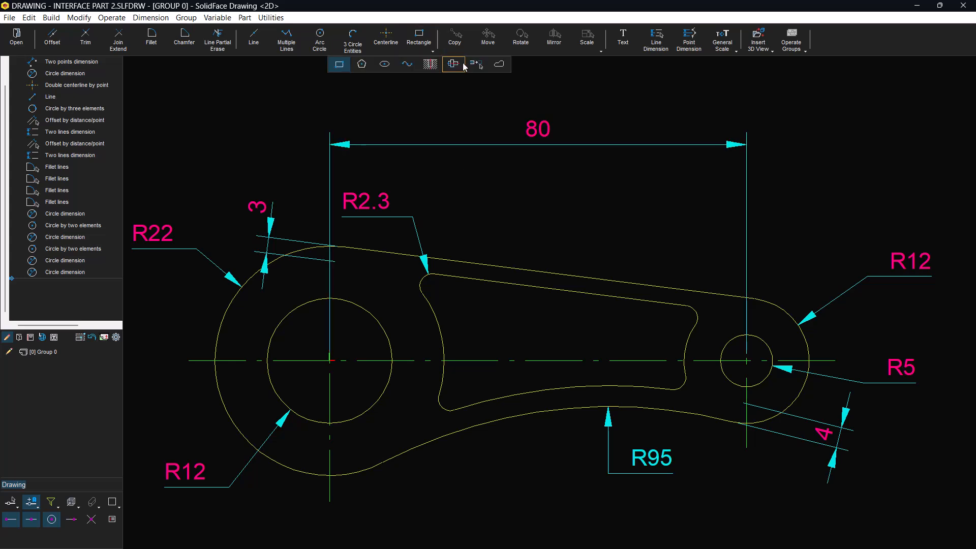
left_click(499, 65)
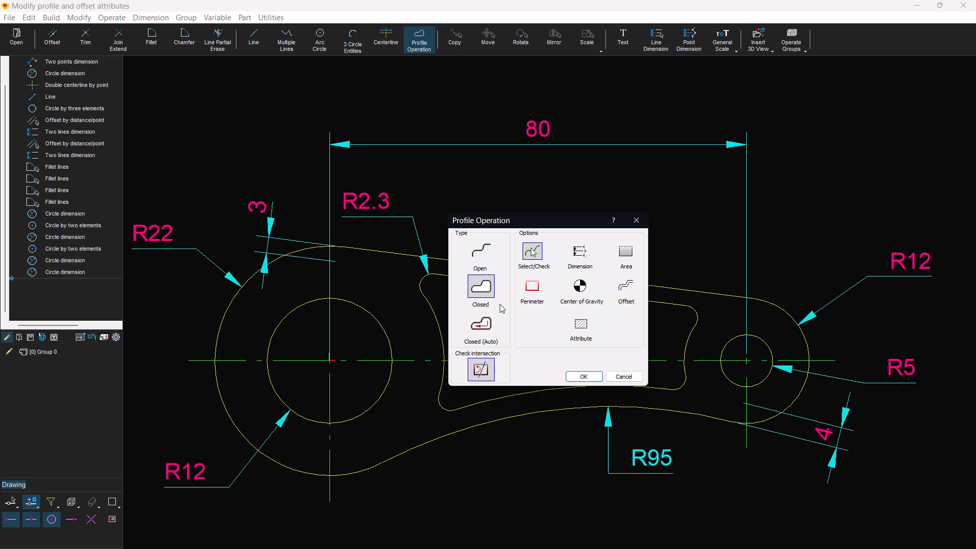
left_click(480, 368)
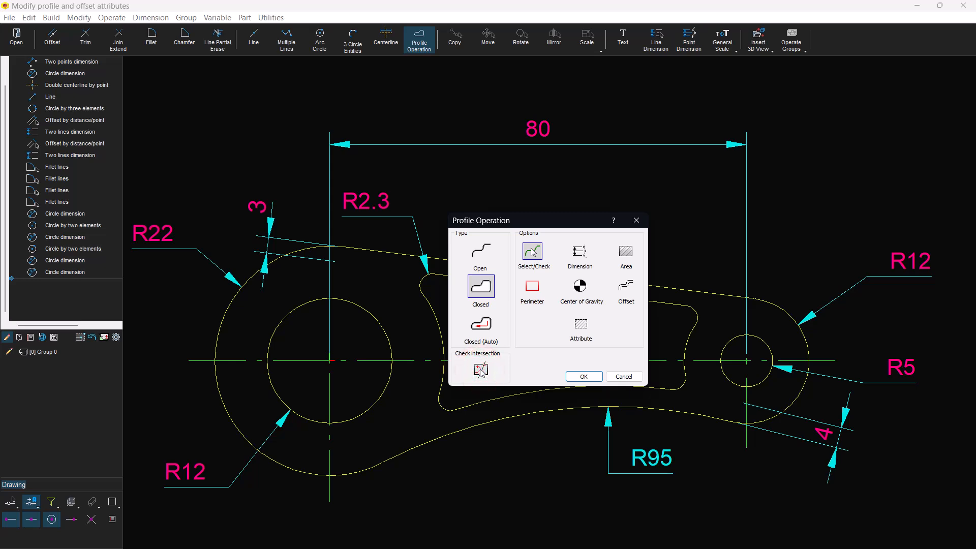
left_click(583, 377)
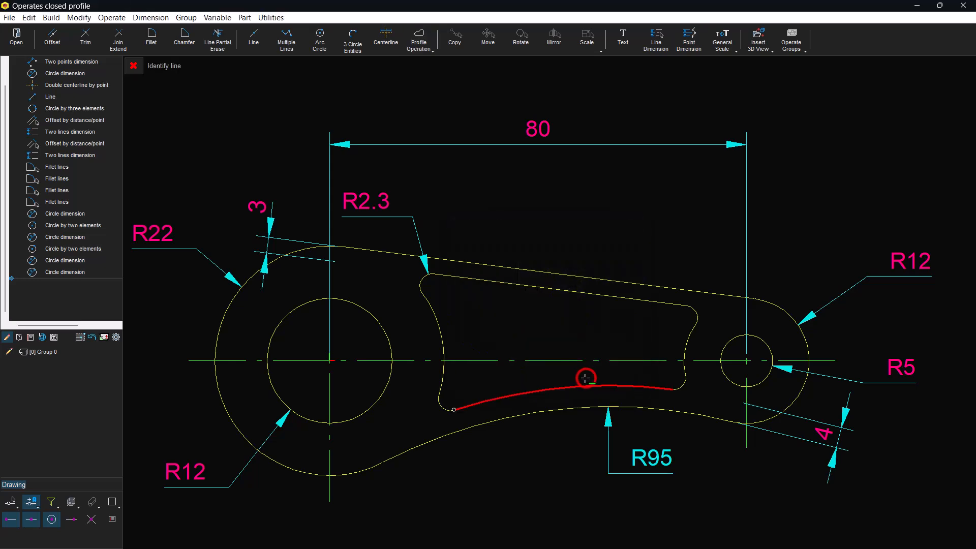
- Apply the hatch attribute to the closed outer contour and both hole circles
left_click(390, 454)
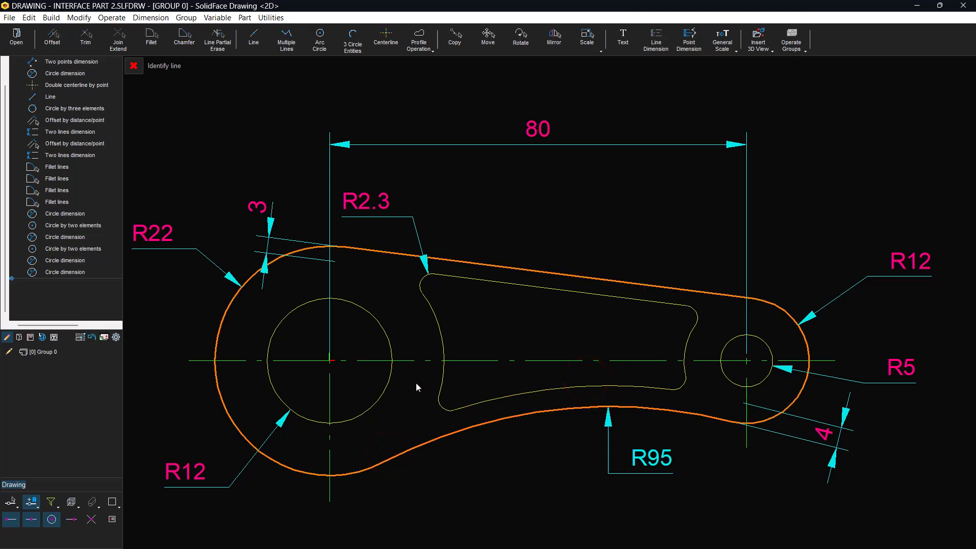
left_click(381, 318)
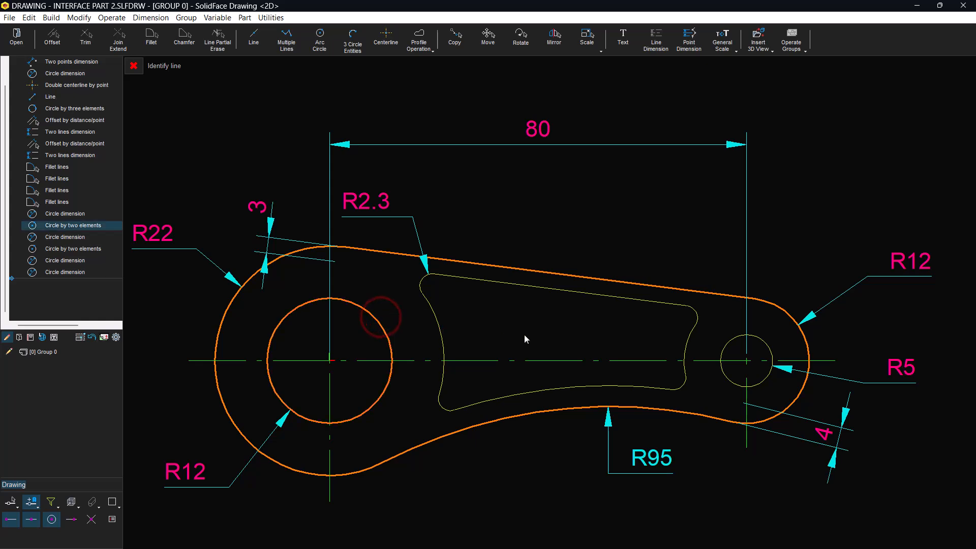
left_click(740, 337)
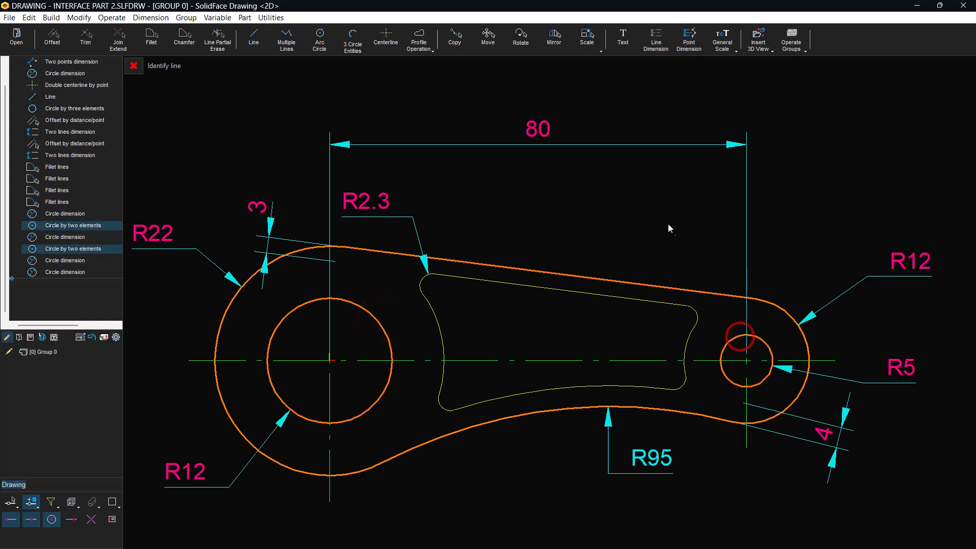
right_click(647, 202)
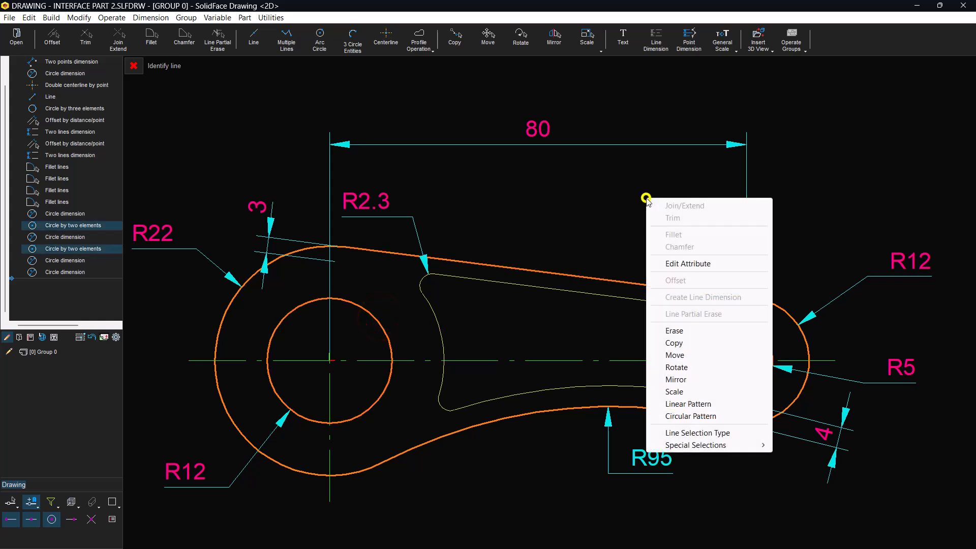
left_click(677, 266)
left_click(565, 306)
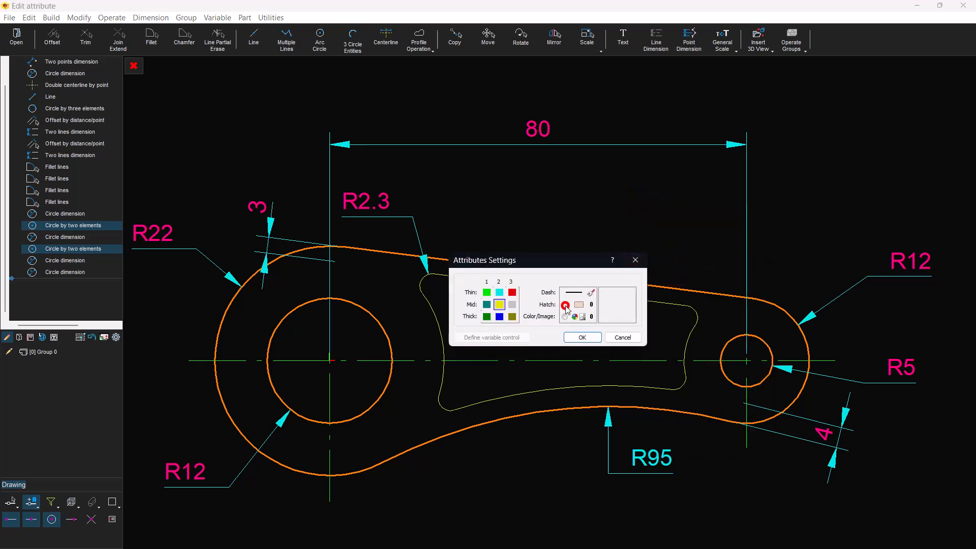
left_click(574, 336)
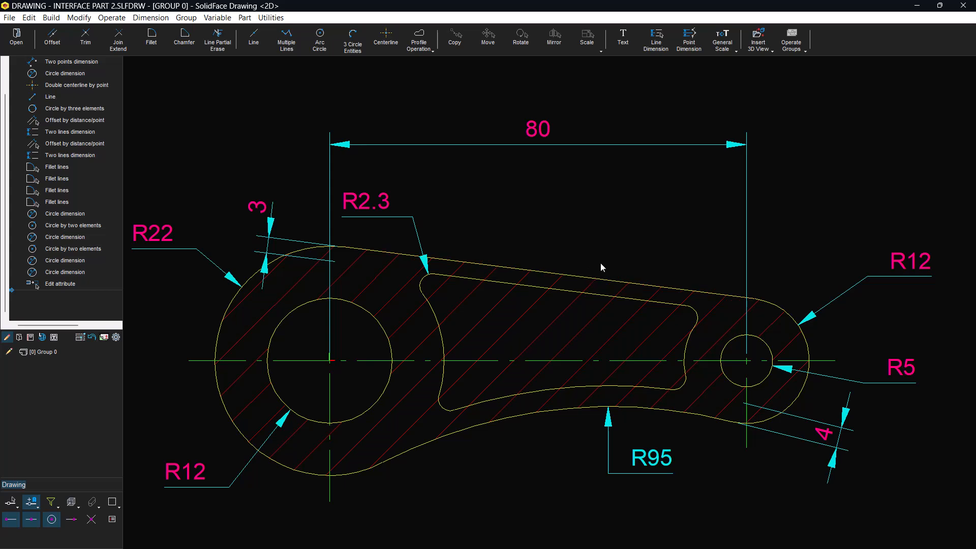
- Select the inner pocket's closed profile and apply the hatch attribute to it so the pocket is excluded from the hatching
left_click(419, 39)
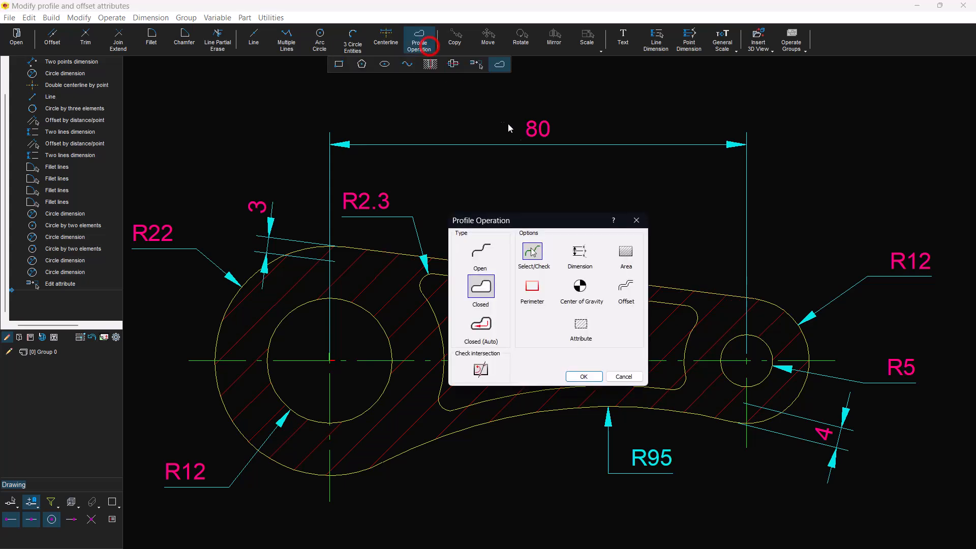
left_click(584, 377)
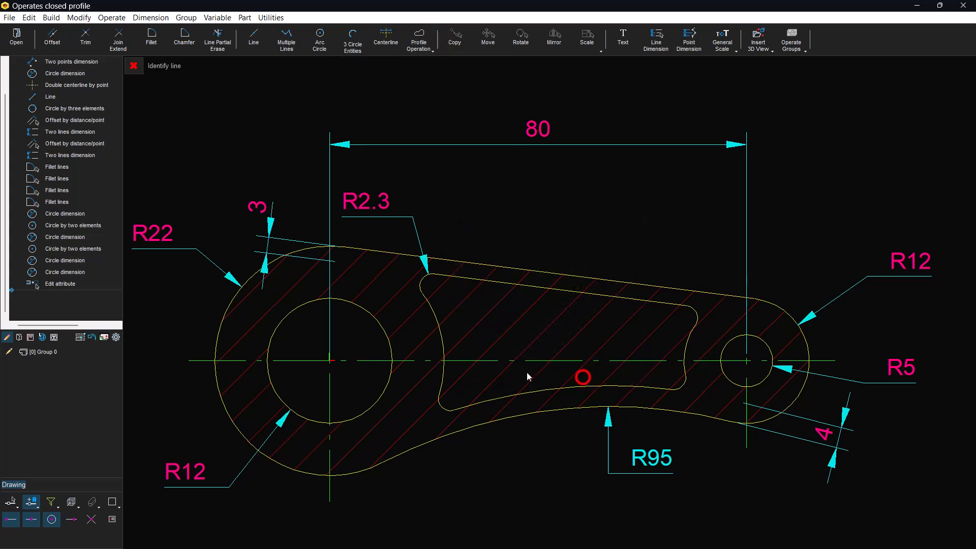
left_click(470, 402)
right_click(523, 245)
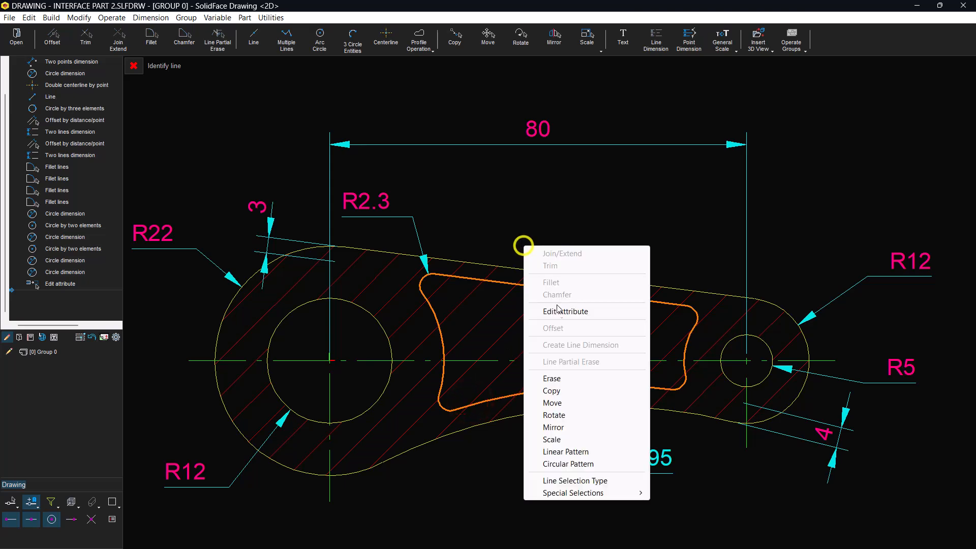
left_click(560, 310)
left_click(566, 305)
left_click(575, 337)
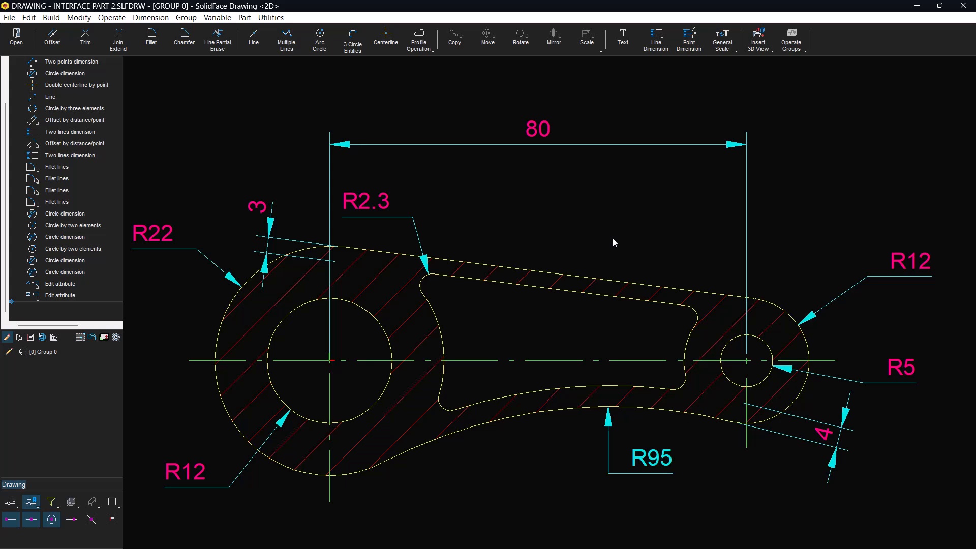
- Try a different horizontal distance between the centers of the two holes
double_click(545, 136)
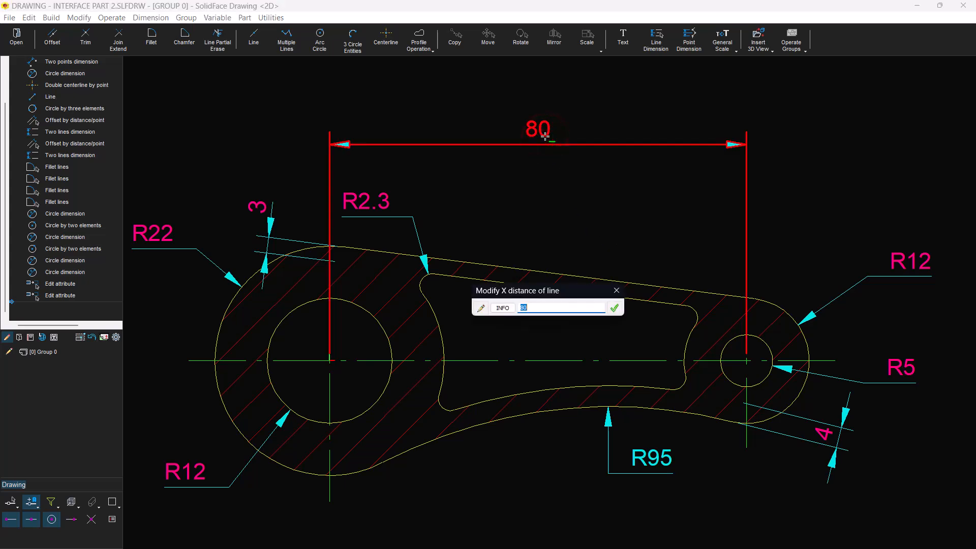
type("7")
key("Return")
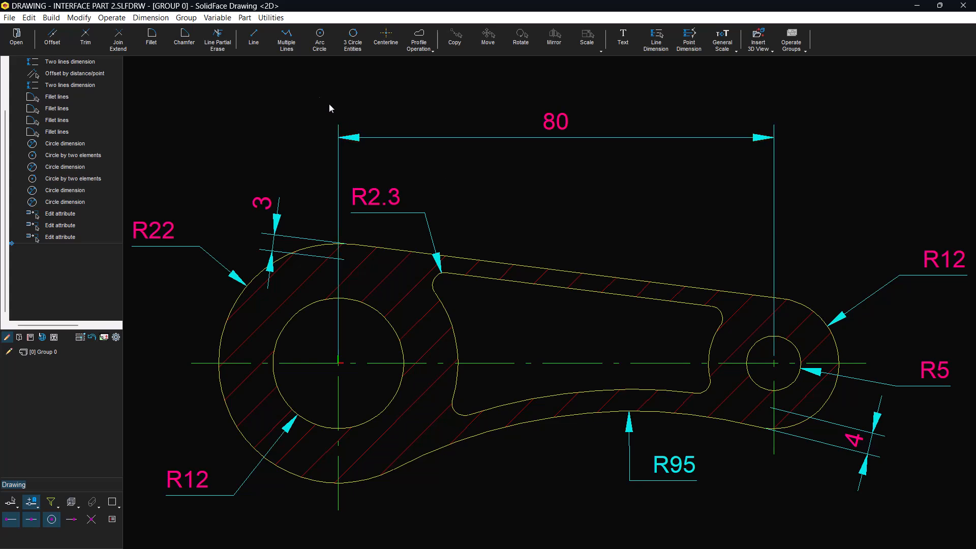
- Draw a 5 mm line perpendicular to the outer contour's straight upper edge, centered on that edge's midpoint
left_click(254, 38)
left_click(238, 66)
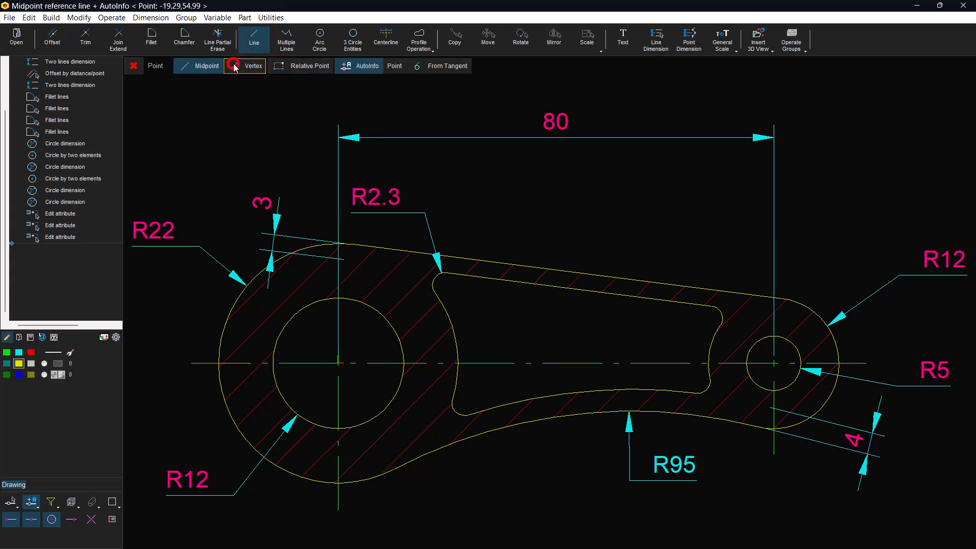
left_click(572, 270)
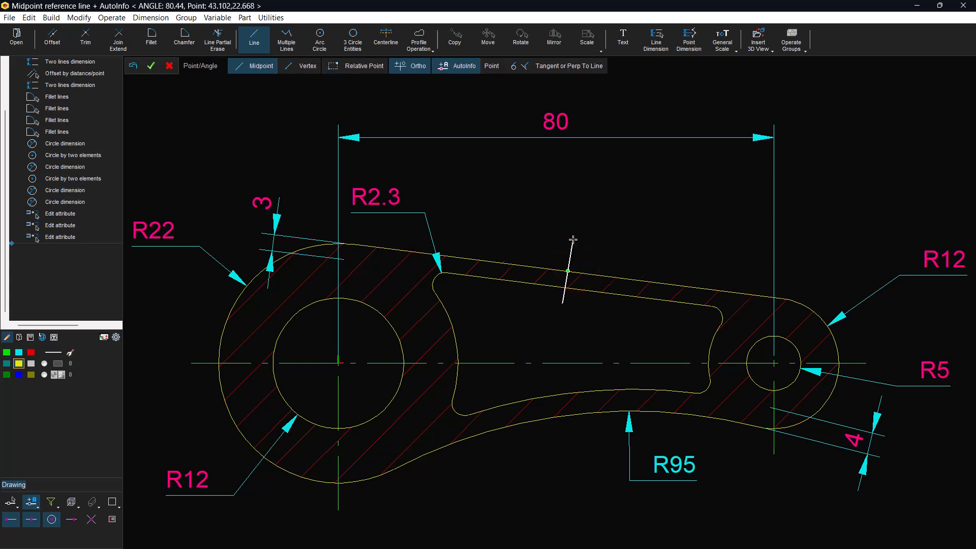
left_click(581, 65)
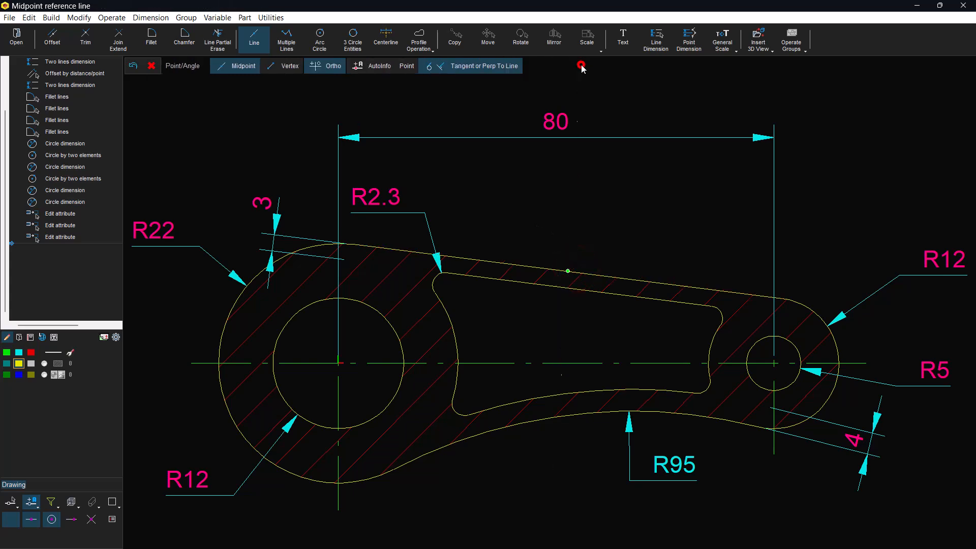
left_click(636, 275)
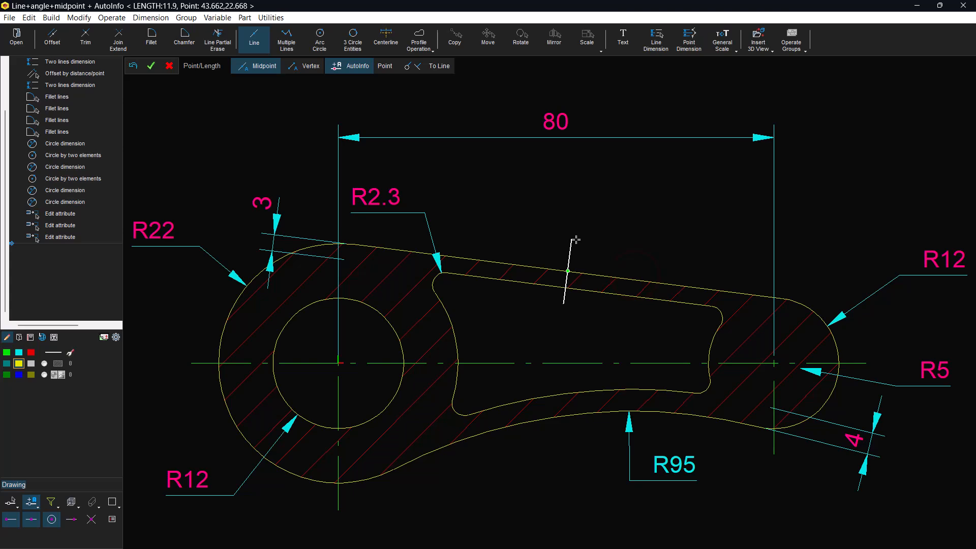
type("5")
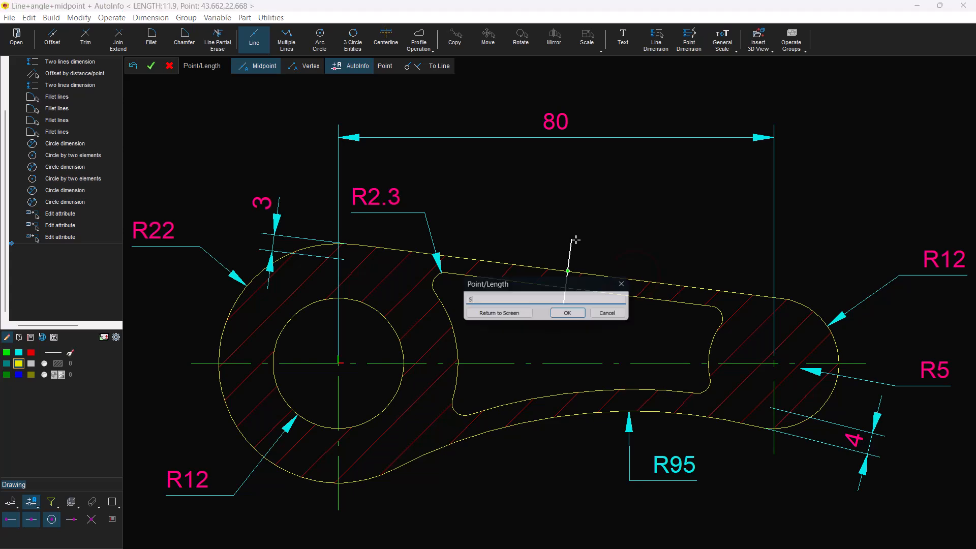
key("Return")
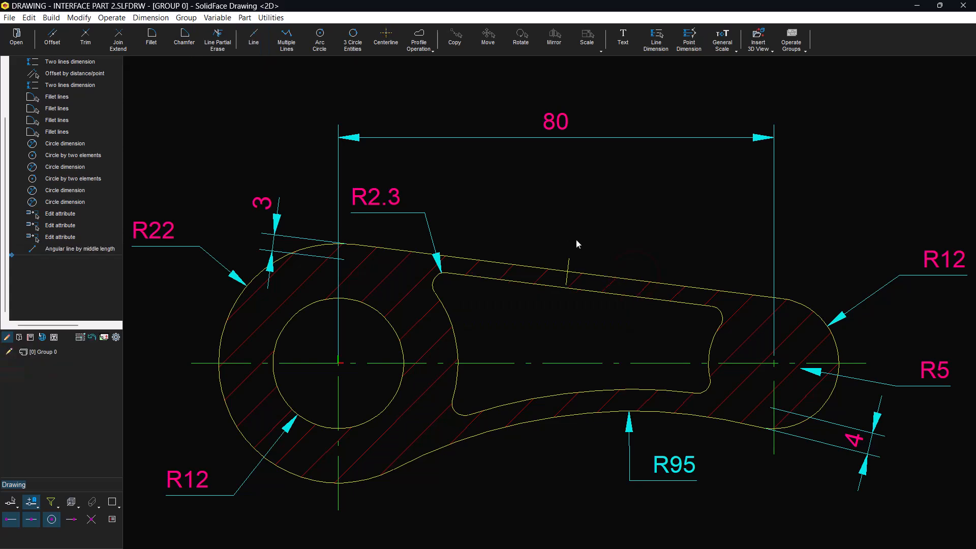
- Offset the short perpendicular line by 2 mm to each side
left_click(48, 43)
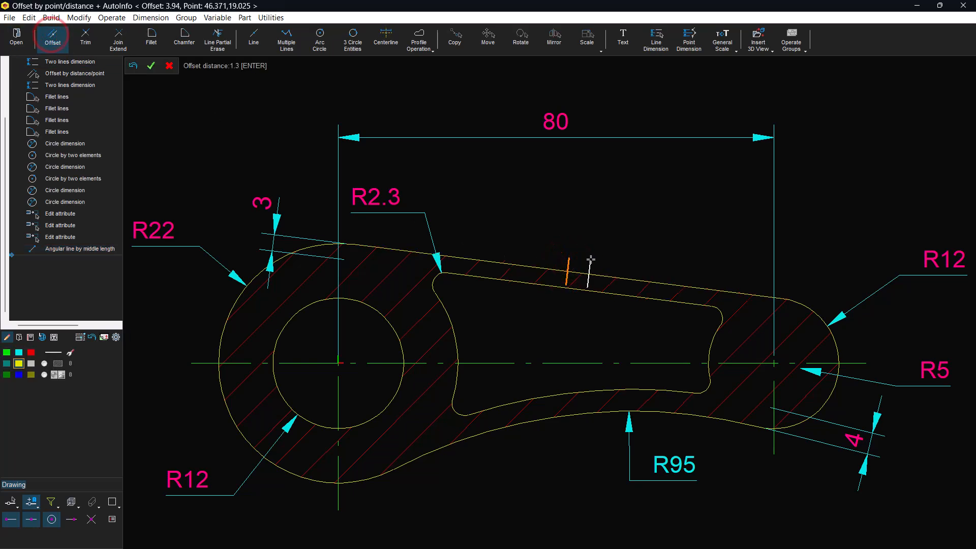
left_click(591, 262)
key("Escape")
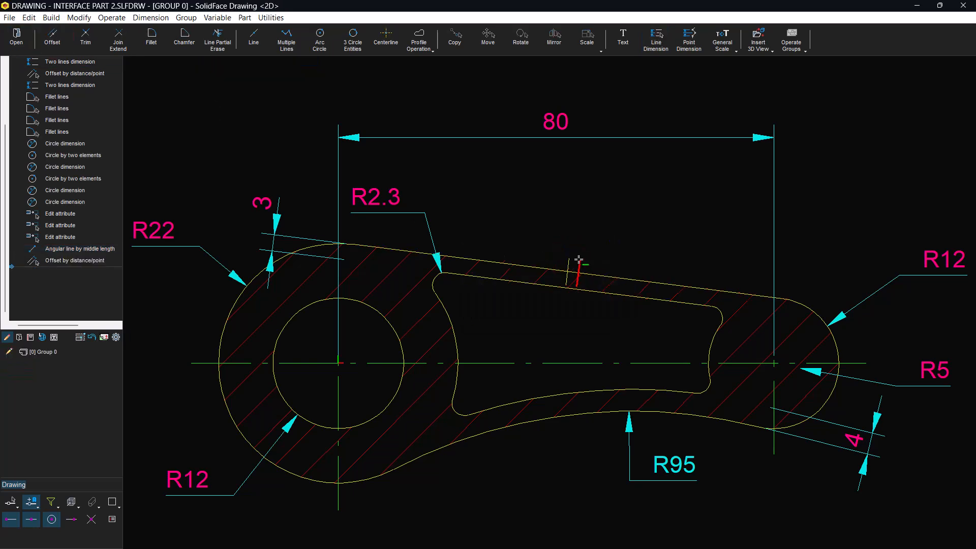
left_click(570, 261)
left_click(44, 28)
left_click(560, 243)
key("Return")
key("Escape")
- Offset the outer contour's straight upper edge 1.3 mm toward the pocket
scroll(562, 248, "up", 5)
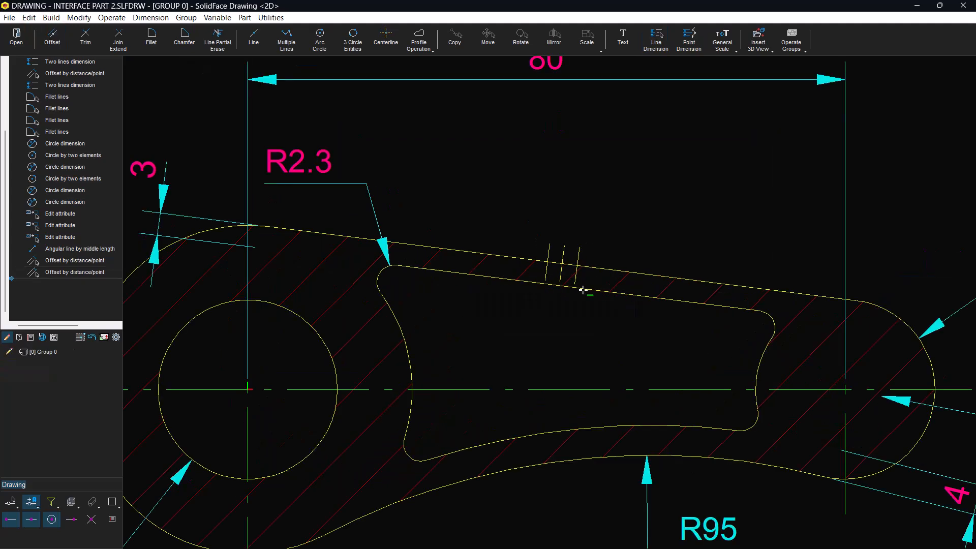
left_click(610, 258)
left_click(53, 36)
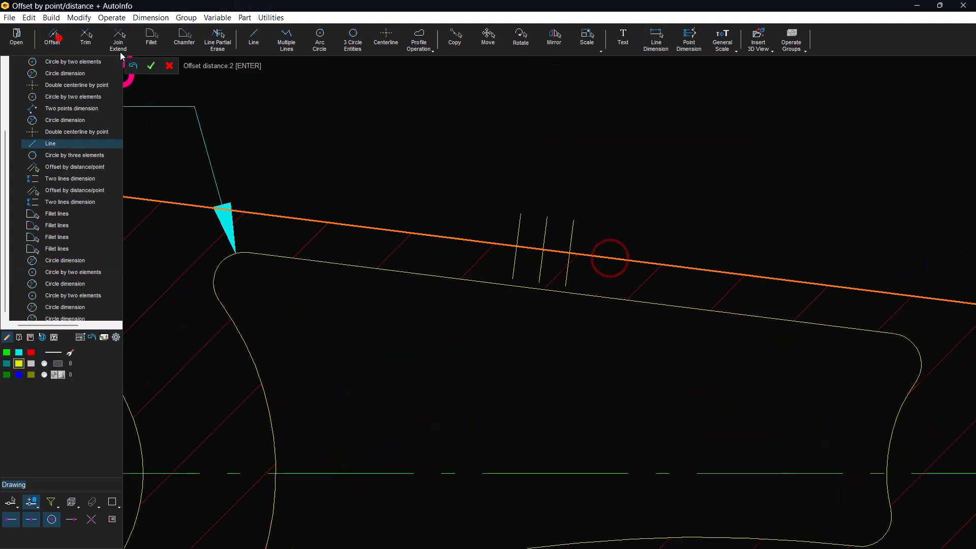
left_click(725, 294)
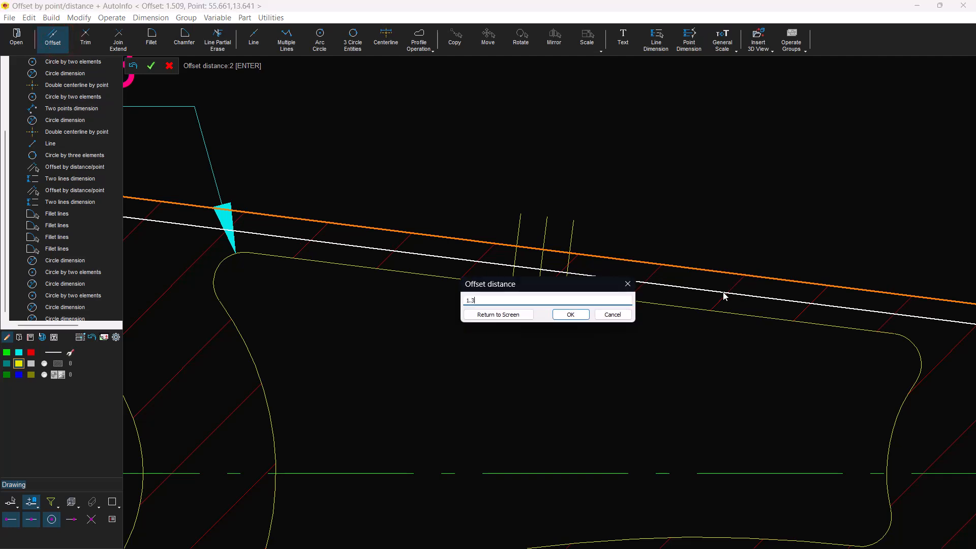
key("Return")
key("Escape")
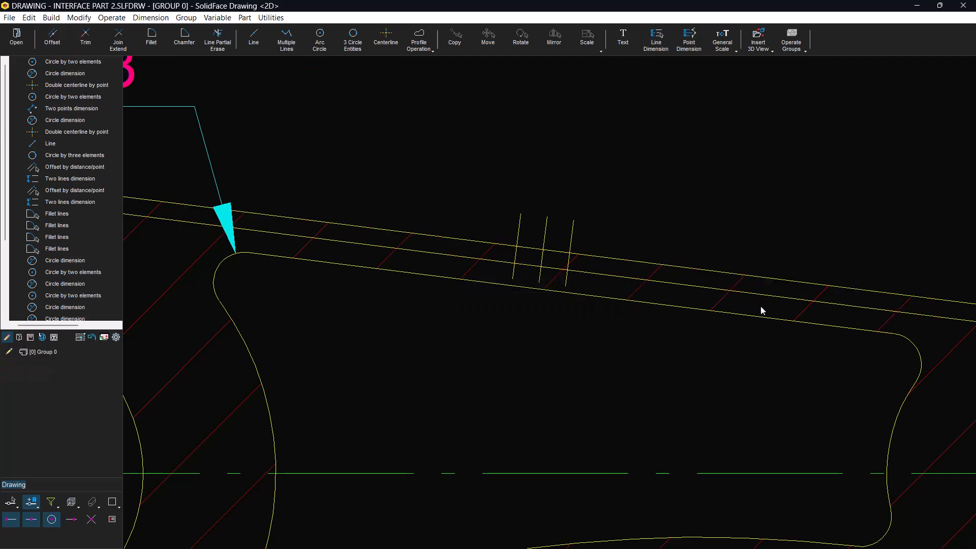
- Delete the middle perpendicular line and erase the upper edge's segment between the two remaining short lines
left_click(559, 228)
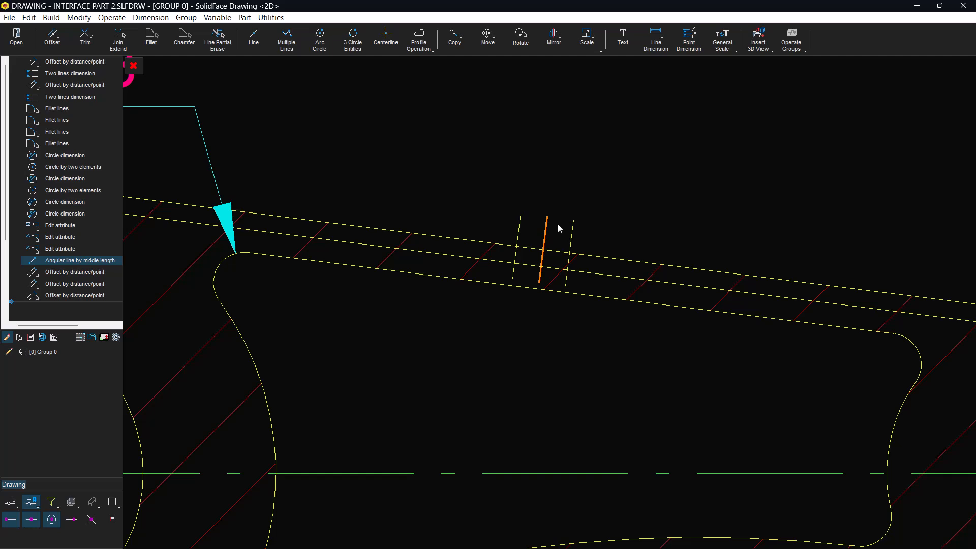
key("Delete")
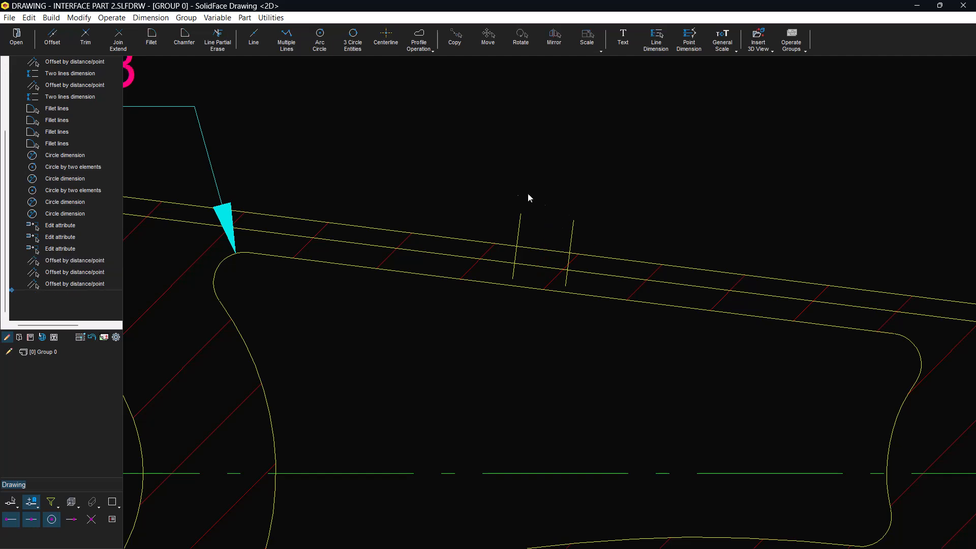
left_click(219, 37)
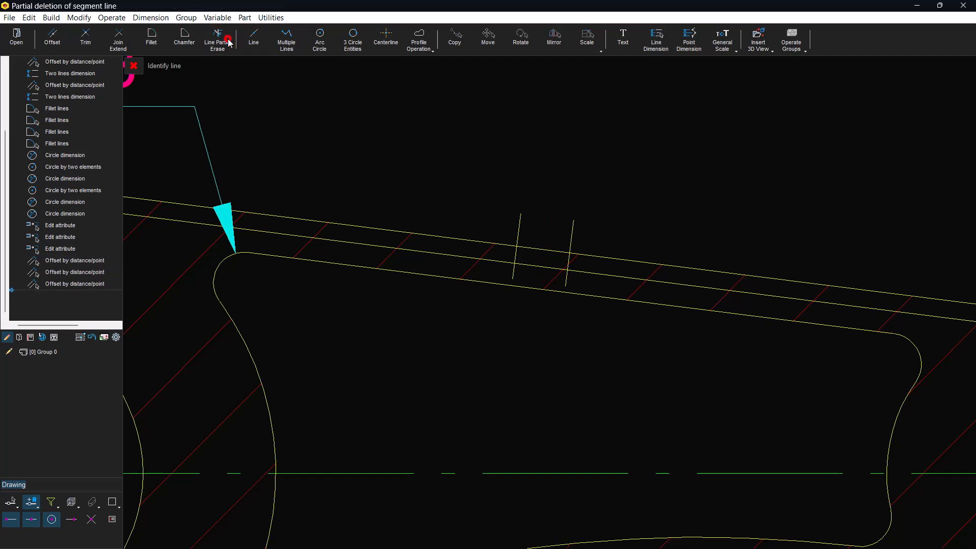
left_click(551, 250)
- Join both upper edge pieces, the two short lines and the 1.3 mm offset line into a closed notch contour
left_click(487, 237)
left_click(514, 257)
left_click(528, 264)
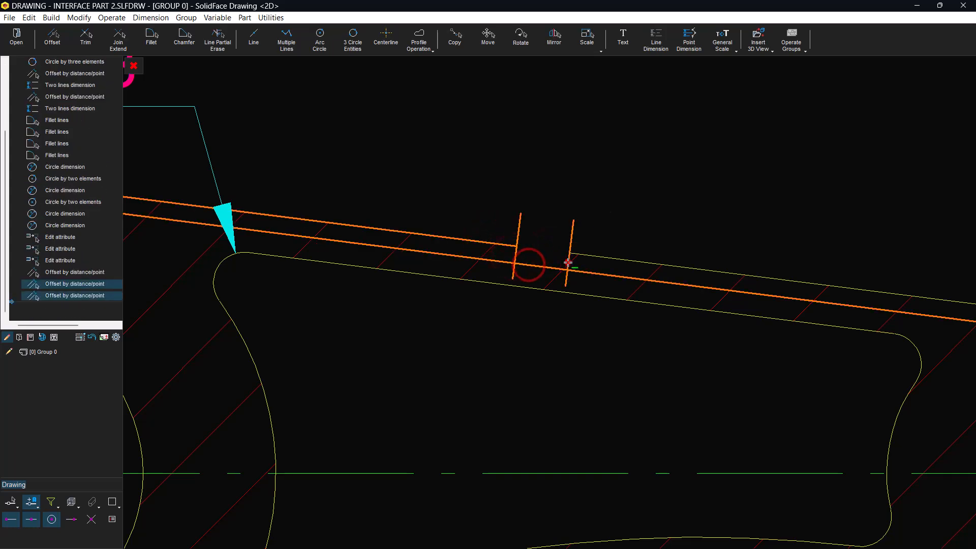
left_click(568, 262)
left_click(592, 257)
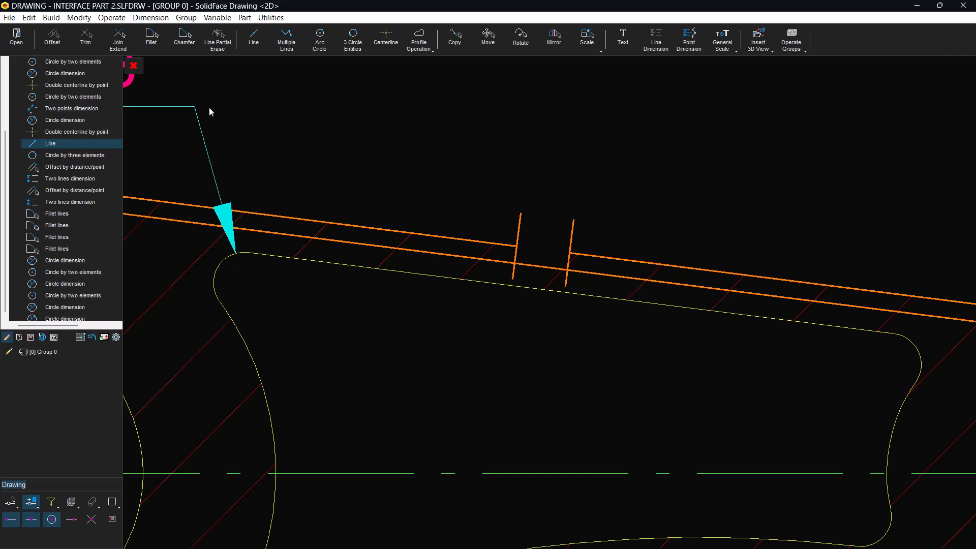
left_click(115, 40)
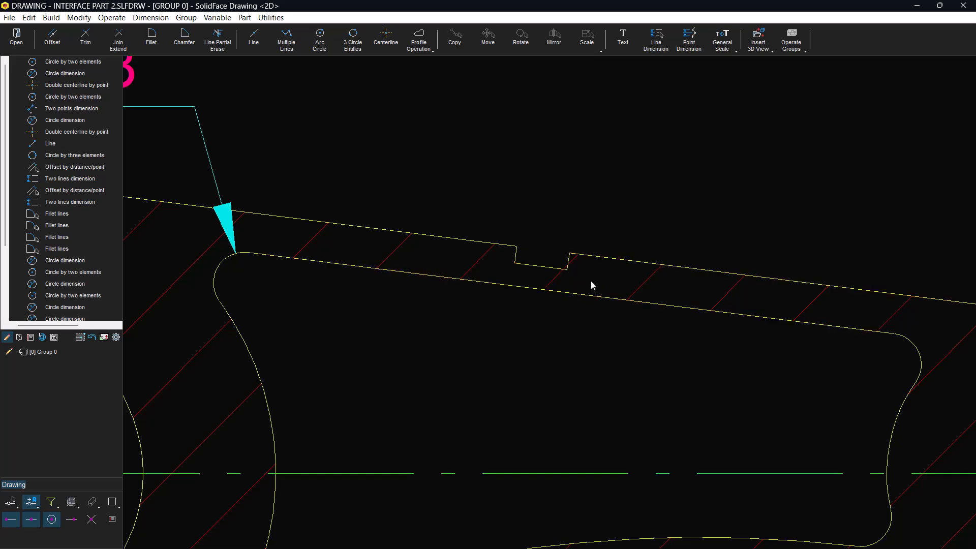
left_click(647, 534)
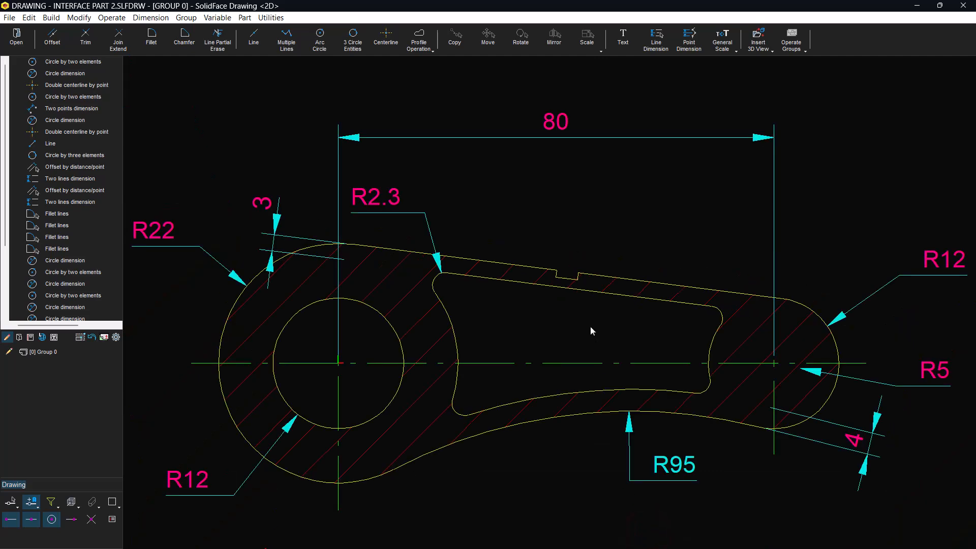
- Highlight all lines that carry a fill attribute to check the hatch boundary around the notch
left_click(116, 337)
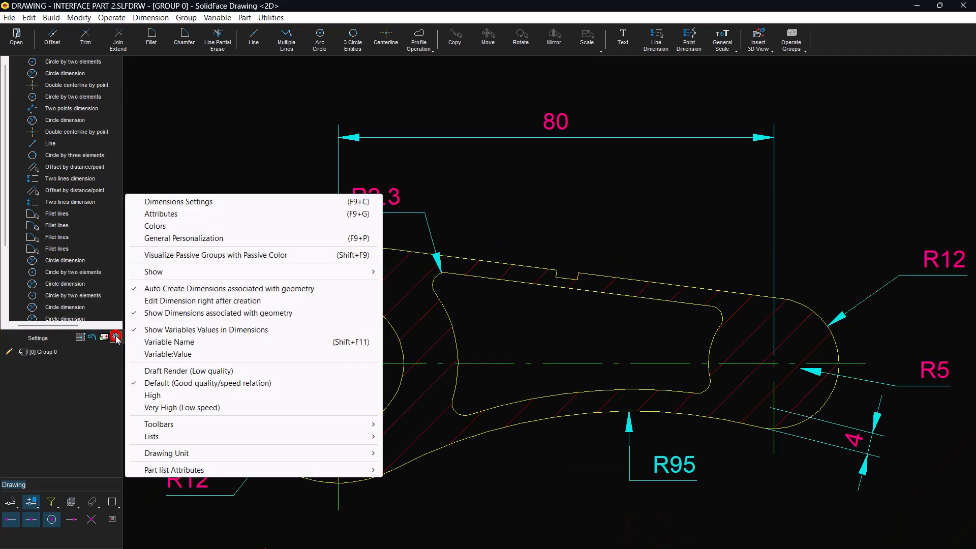
left_click(196, 272)
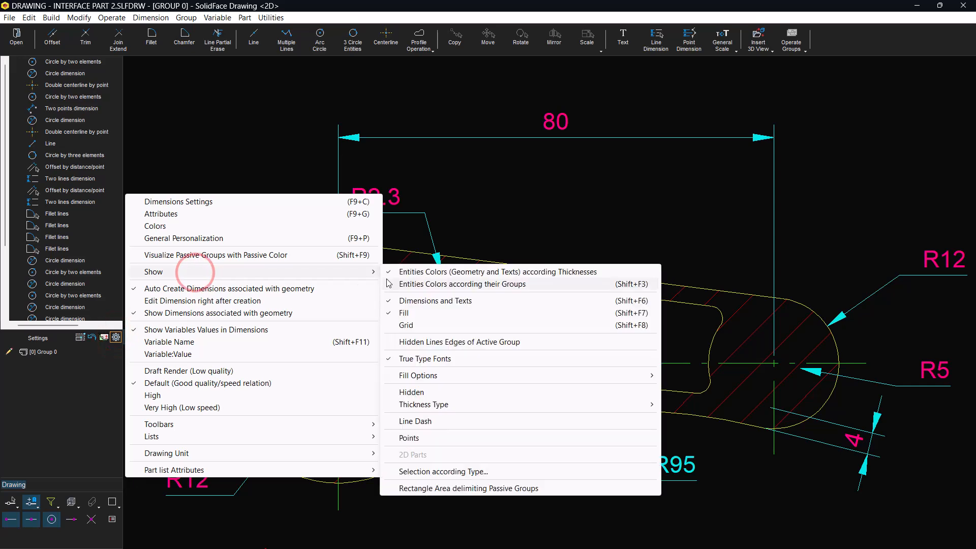
left_click(424, 376)
left_click(693, 375)
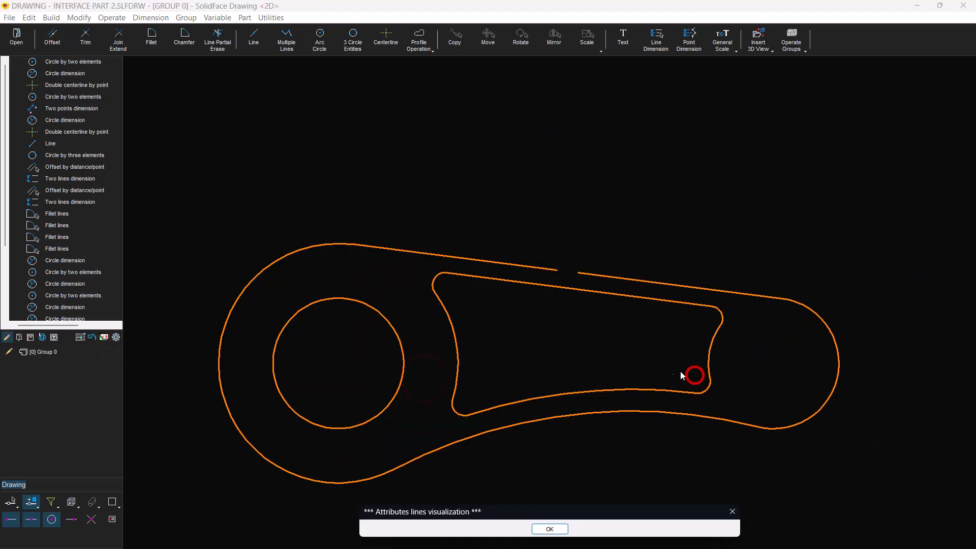
left_click(549, 529)
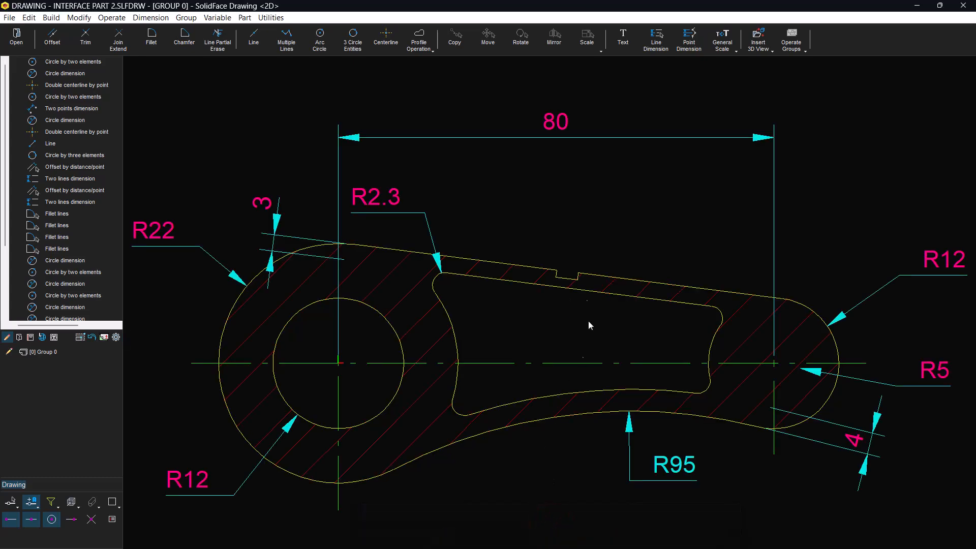
- Assign the hatch attribute to the notch's floor line and its two short side lines
scroll(577, 326, "up", 4)
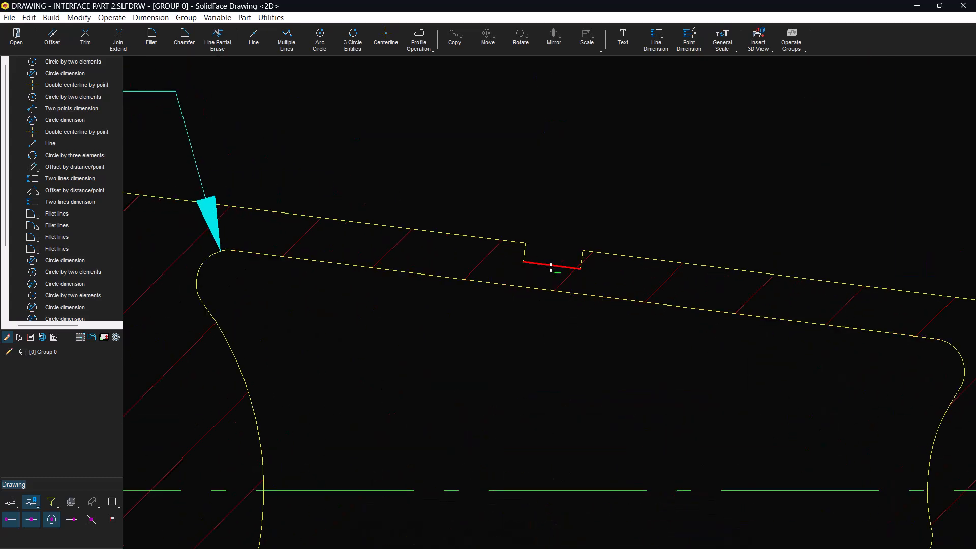
left_click(551, 268)
left_click(527, 252)
left_click(582, 257)
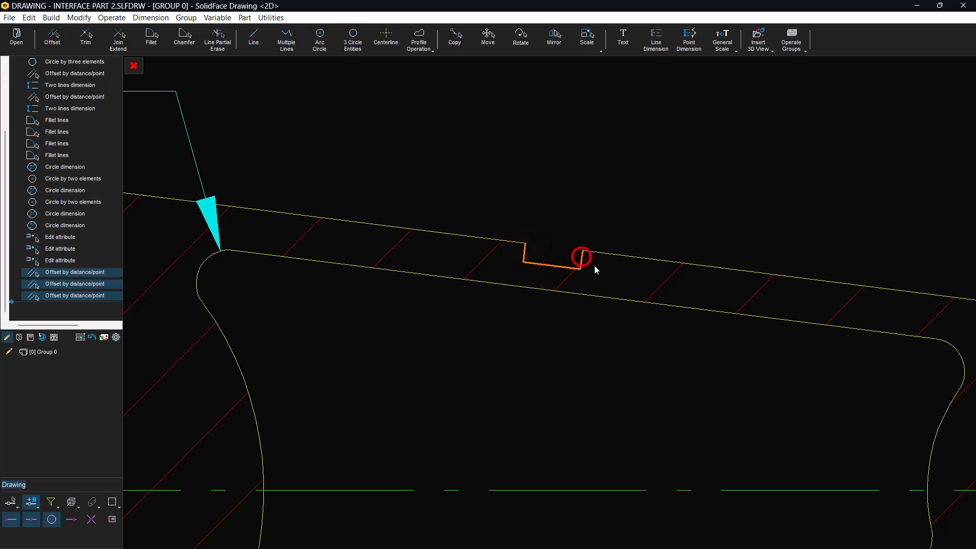
left_click(594, 266)
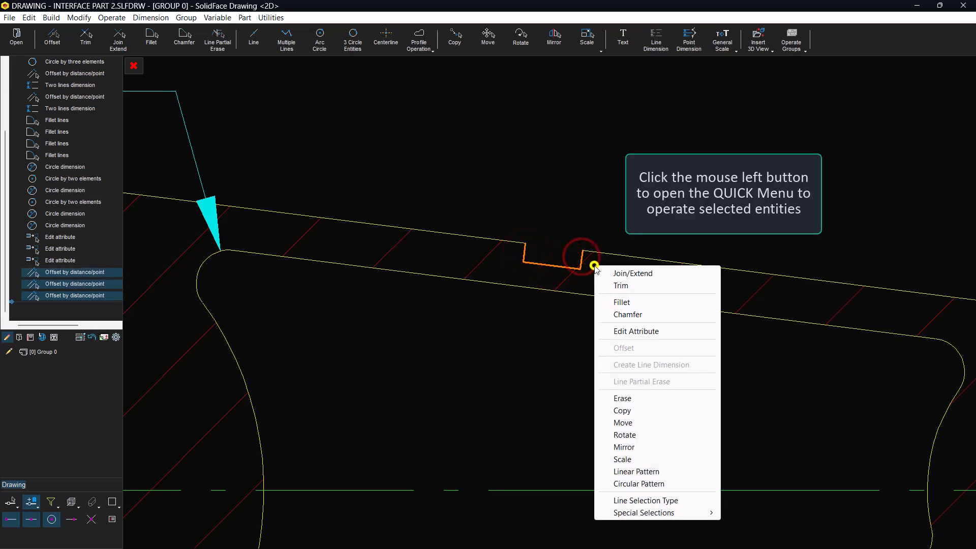
left_click(630, 331)
left_click(565, 304)
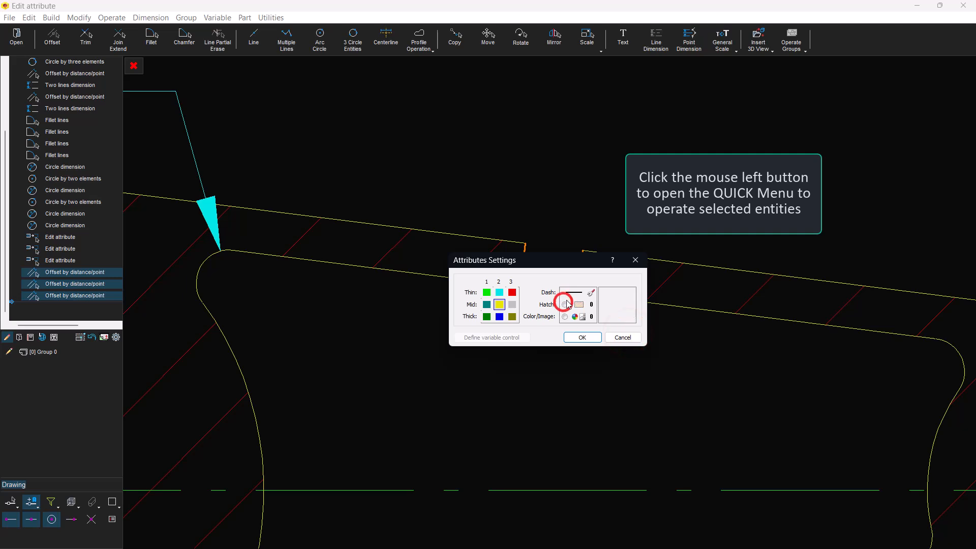
left_click(583, 337)
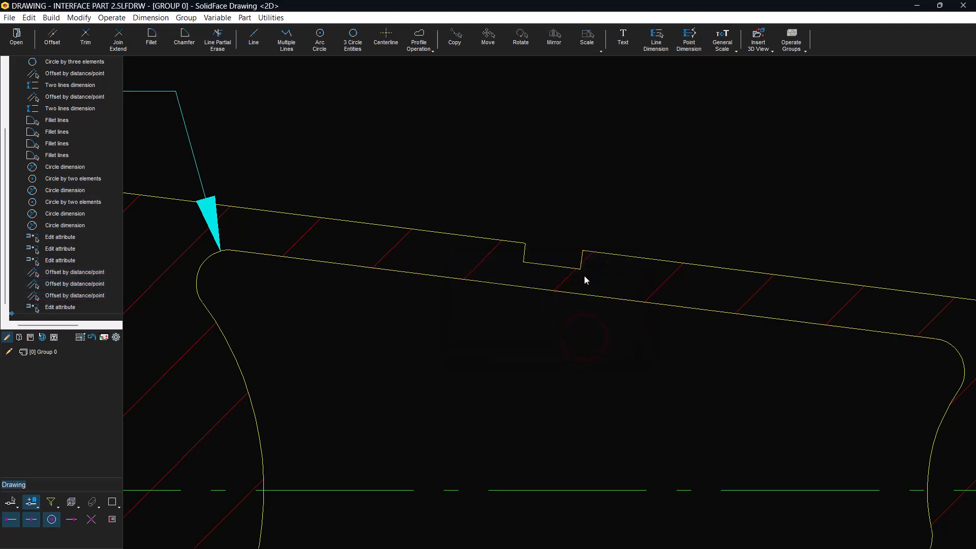
left_click(646, 537)
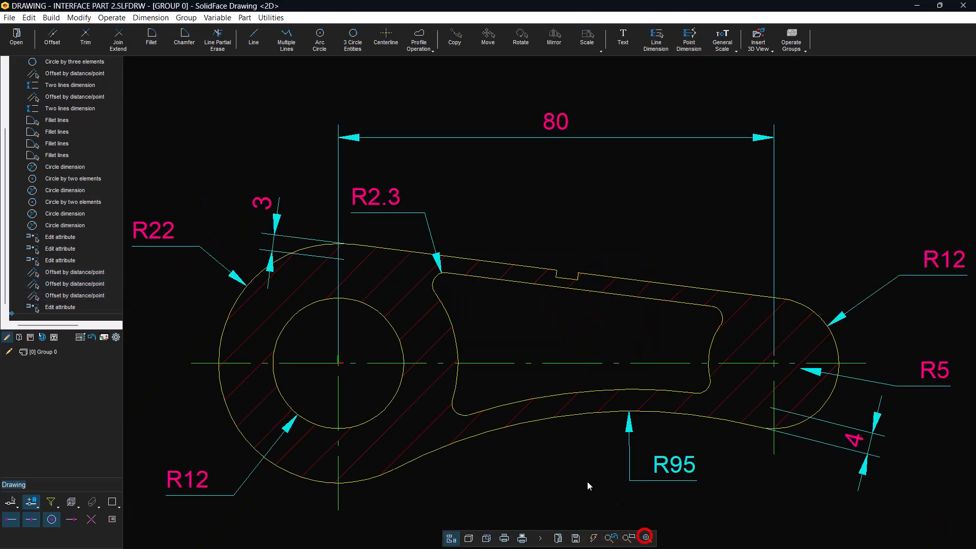
- Recheck which contour lines carry a fill attribute, including the three notch lines
left_click(116, 337)
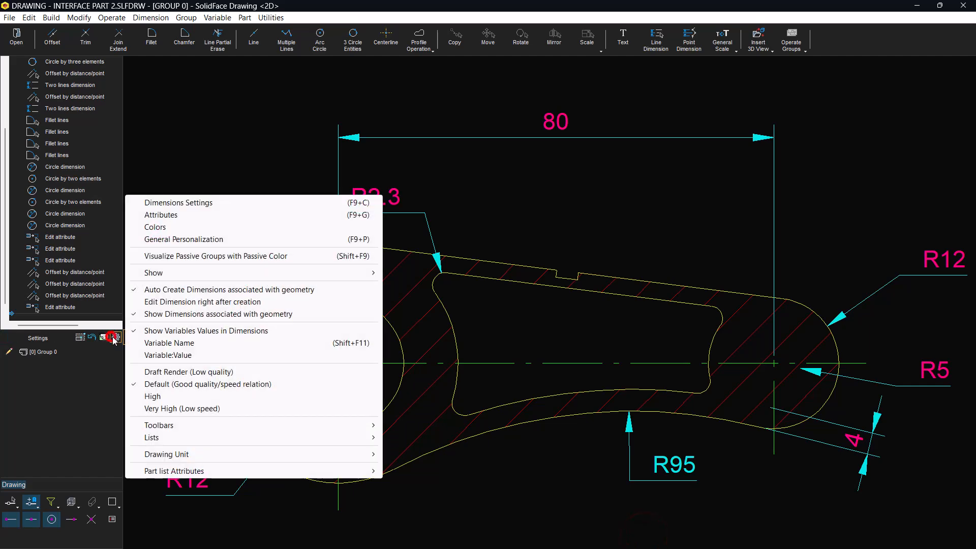
left_click(169, 274)
left_click(414, 376)
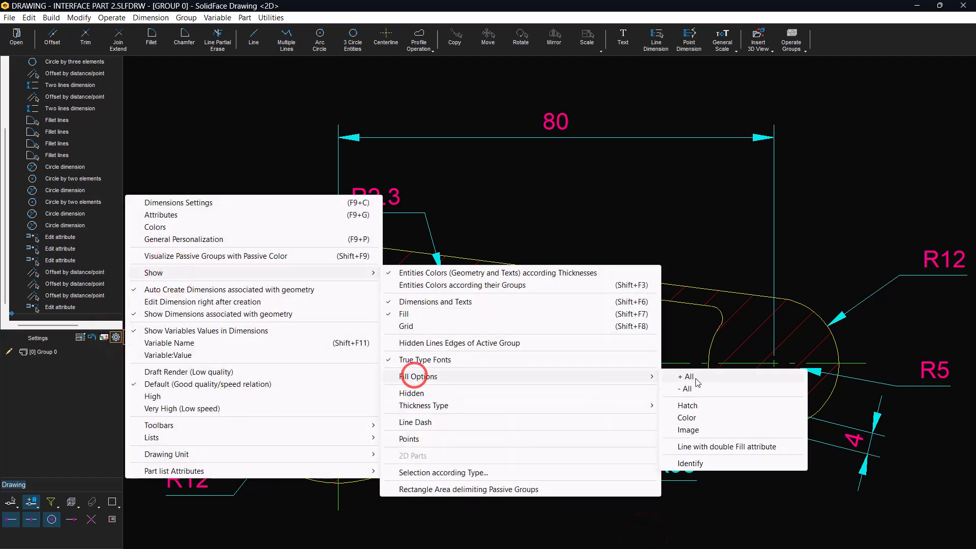
left_click(697, 377)
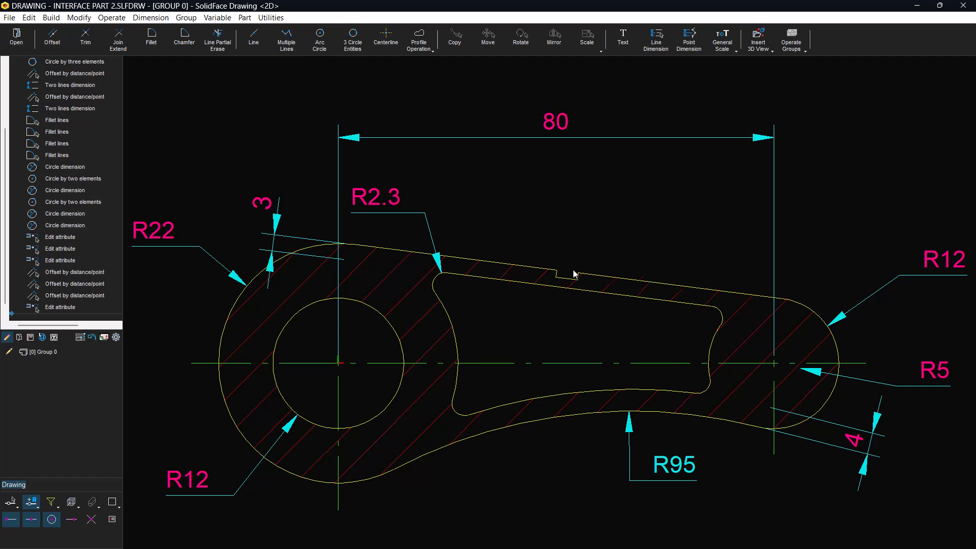
- Dimension the notch's width between its two short side lines and its depth from the upper edge to its floor
scroll(578, 275, "up", 5)
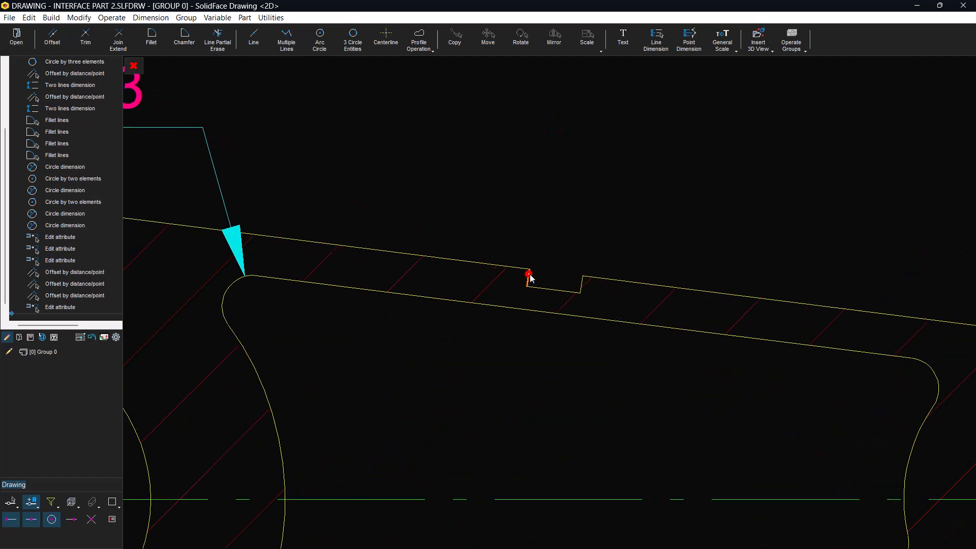
left_click(529, 278)
left_click(582, 283)
left_click(658, 40)
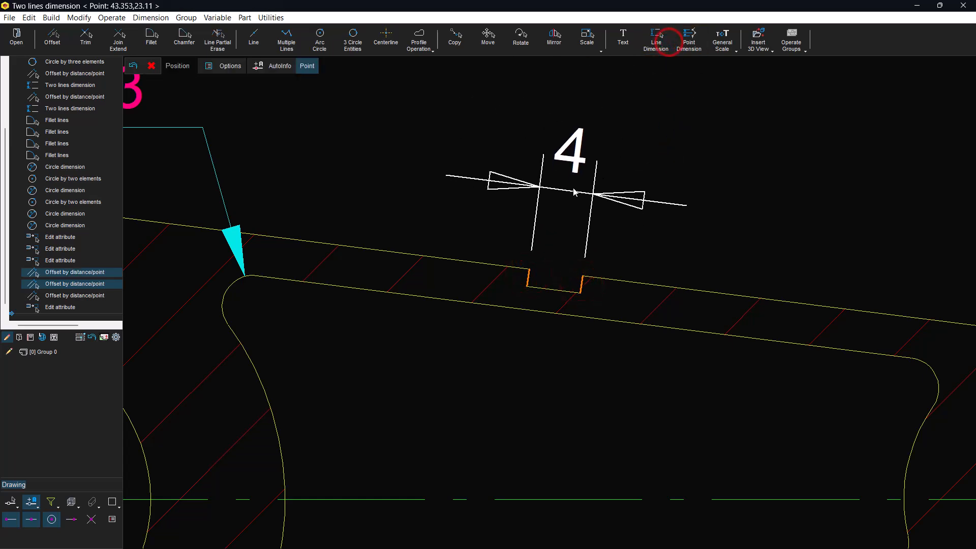
left_click(633, 194)
left_click(581, 283)
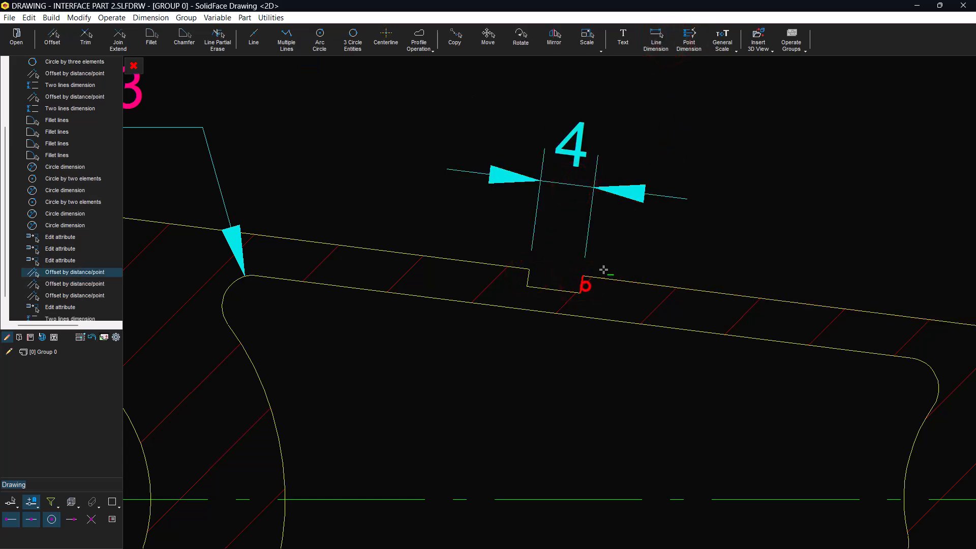
left_click(658, 41)
left_click(733, 254)
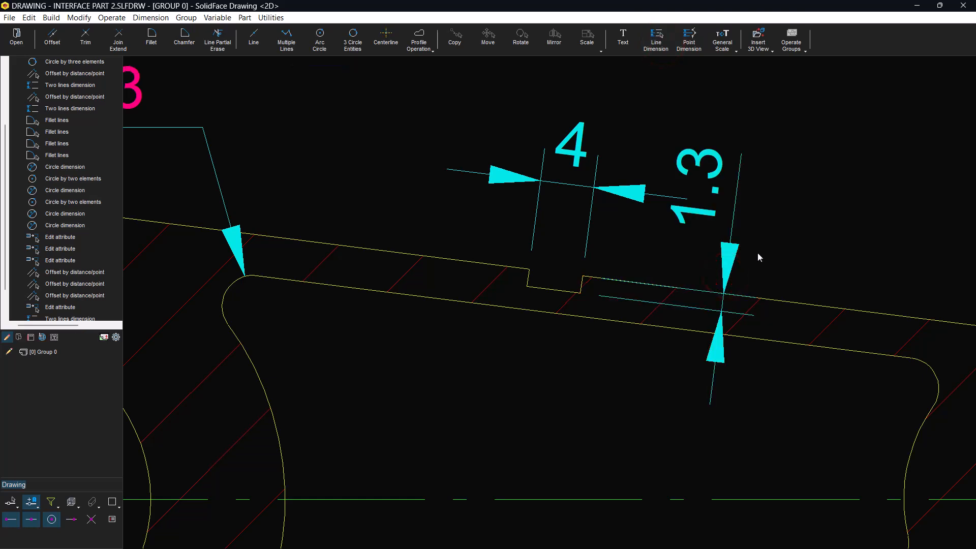
- Set the offset of the notch's floor line to 1 mm
double_click(553, 289)
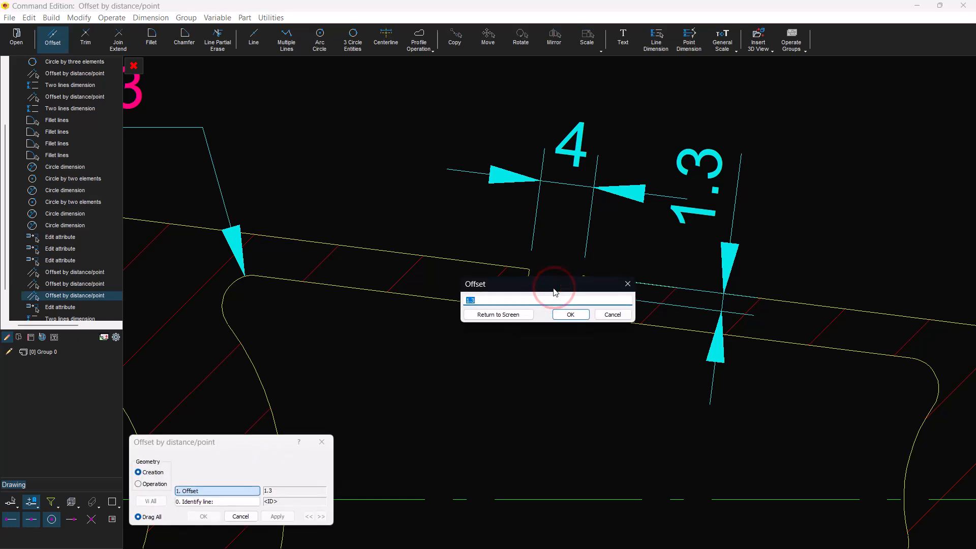
left_click_drag(514, 299, 431, 299)
type("1")
left_click(571, 314)
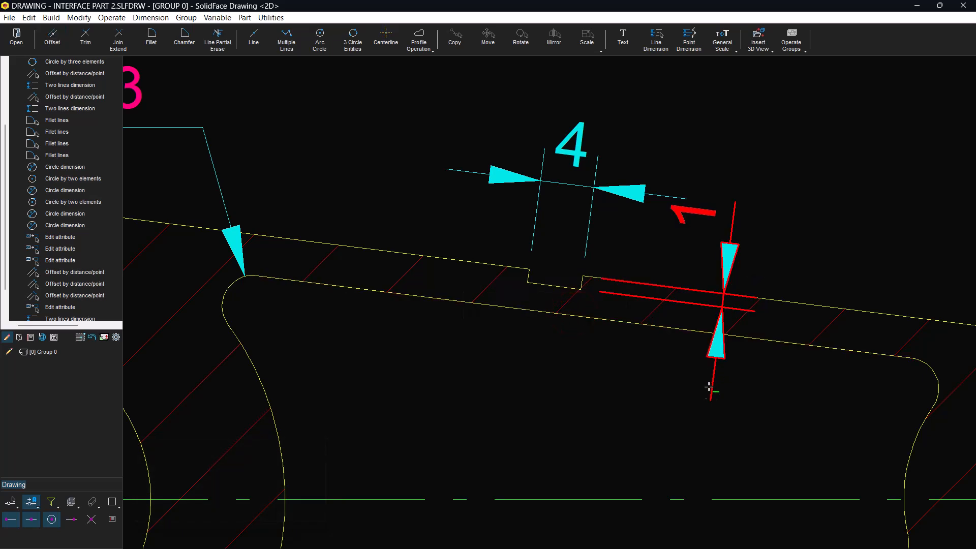
mouse_move(647, 516)
left_click(648, 538)
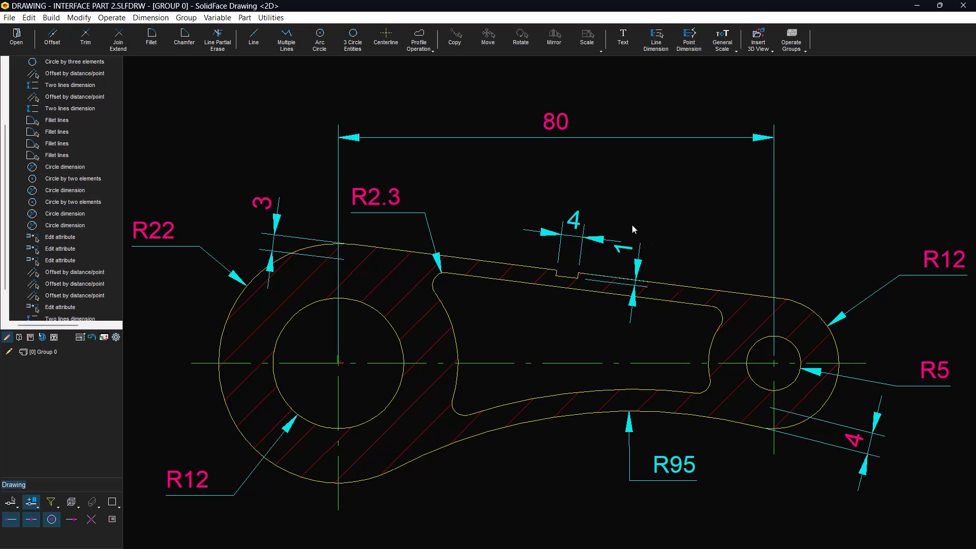
- Drive the centre distance between the two holes by a new variable L with value 82, and show the variables list
double_click(566, 134)
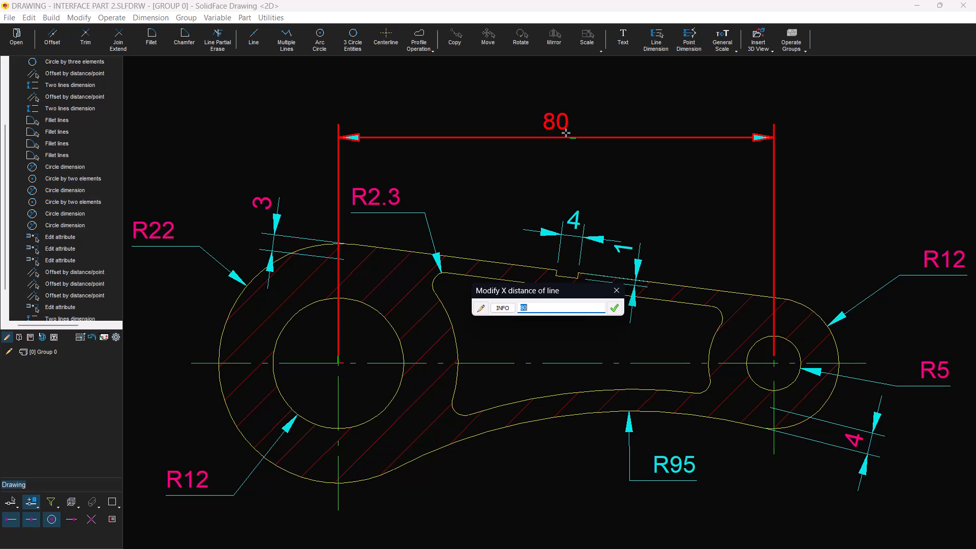
type("L")
left_click(619, 309)
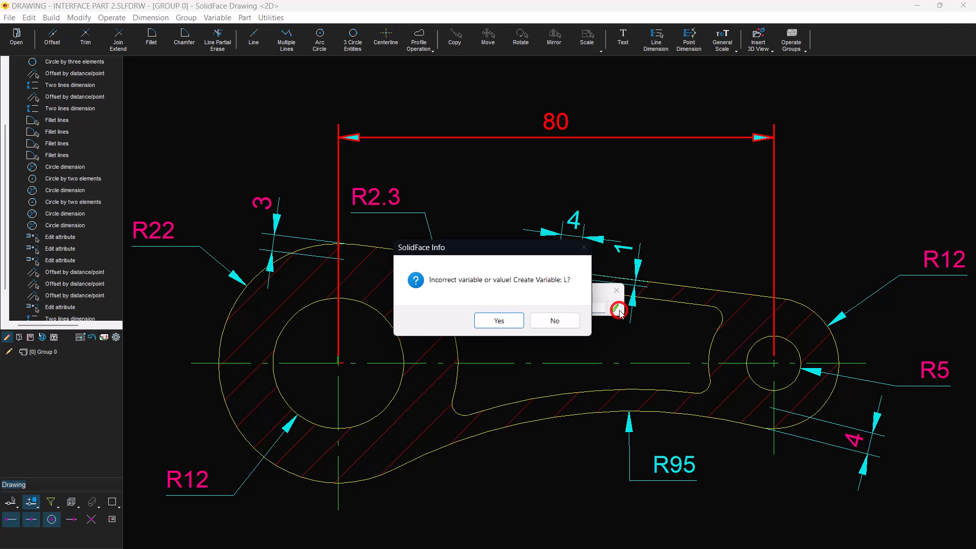
left_click(496, 326)
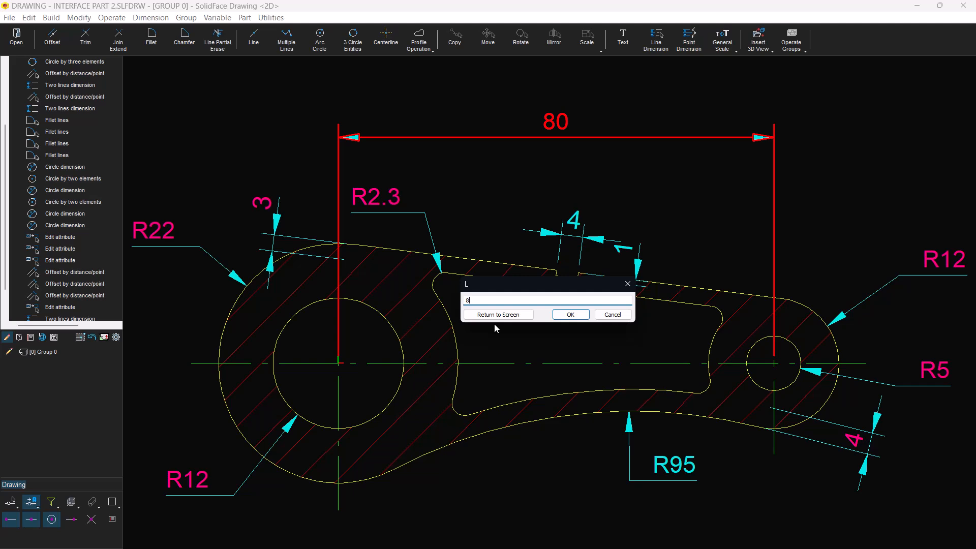
type("2")
left_click(570, 315)
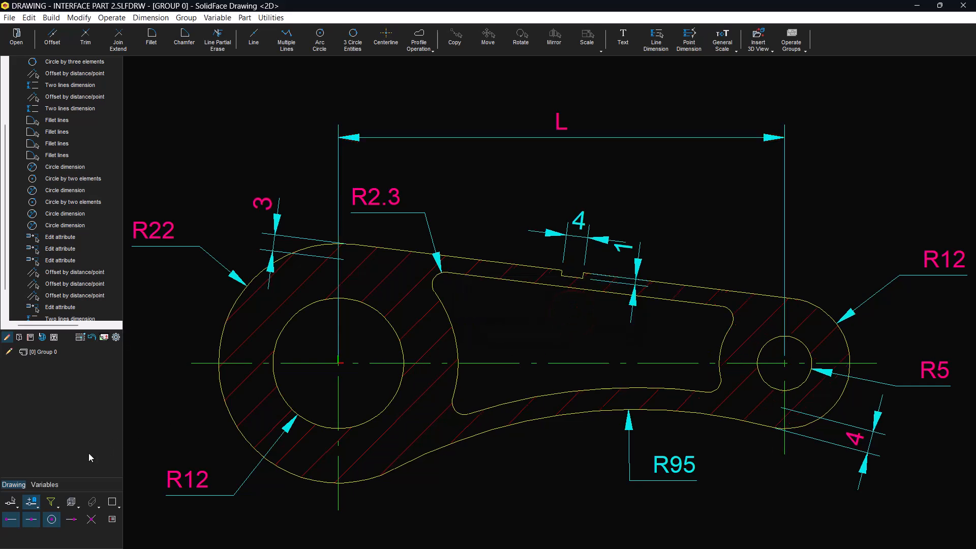
left_click(48, 485)
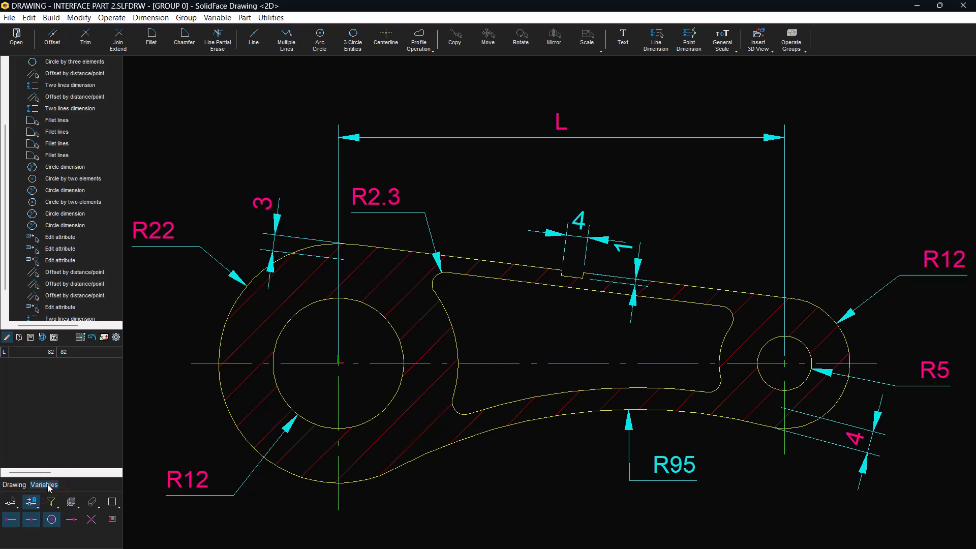
- Switch the variable dimension display to name with value, to value only, and back to variable name
left_click(116, 337)
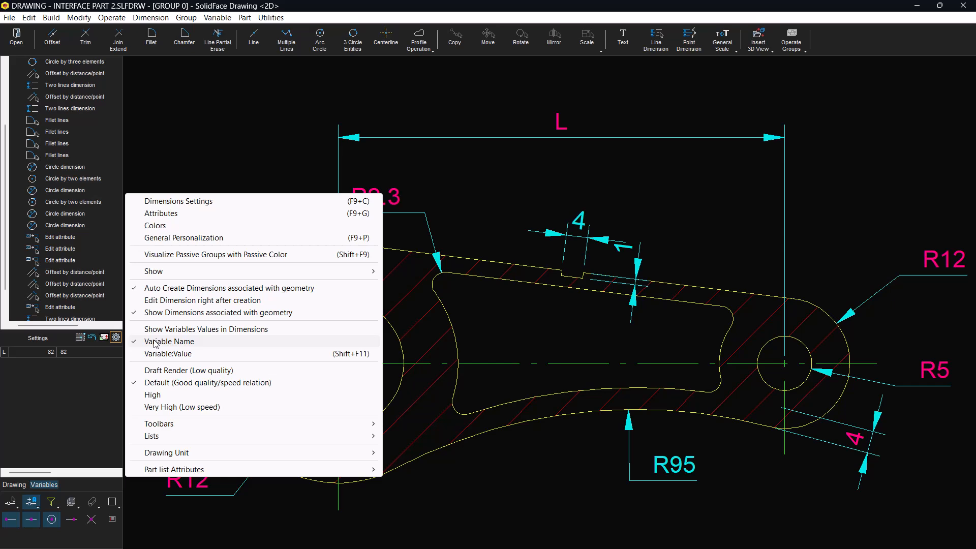
left_click(168, 354)
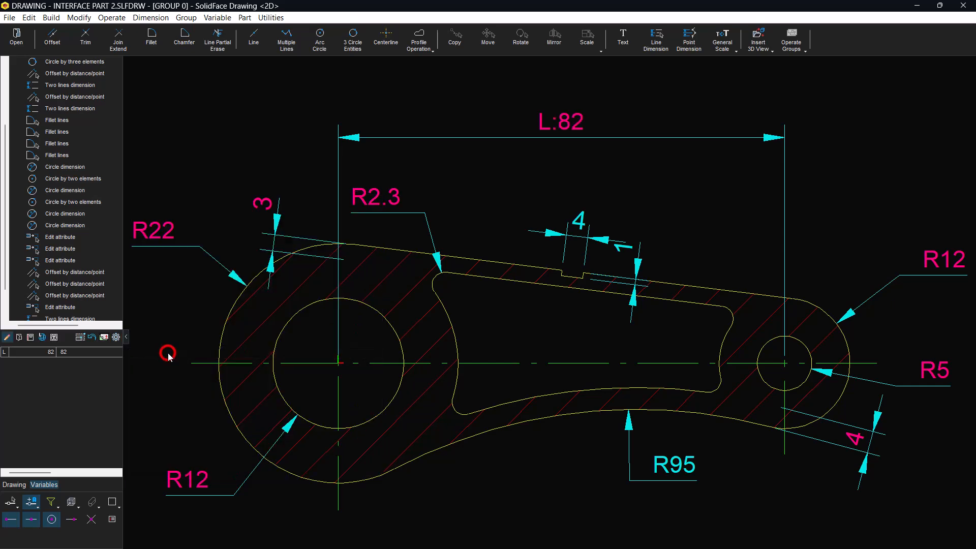
left_click(116, 338)
left_click(150, 332)
left_click(116, 338)
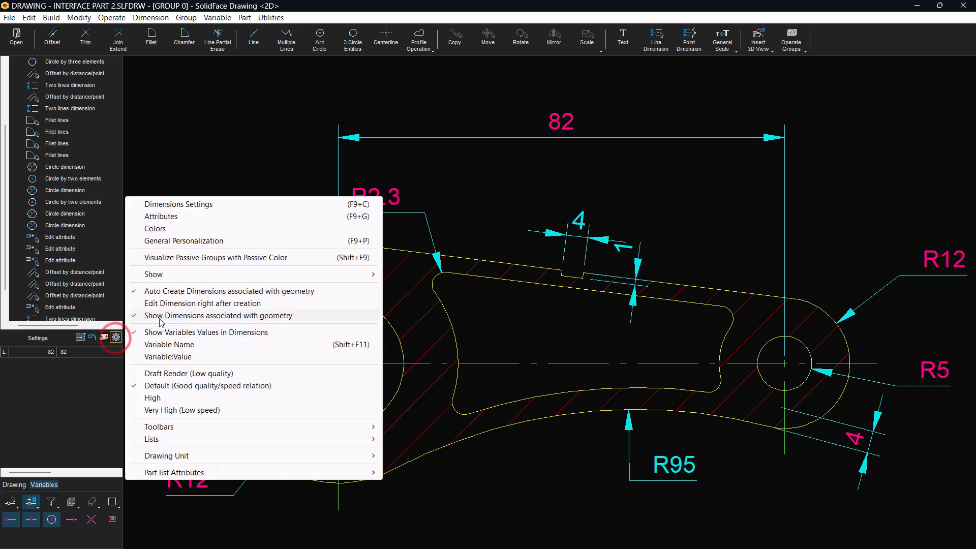
left_click(161, 345)
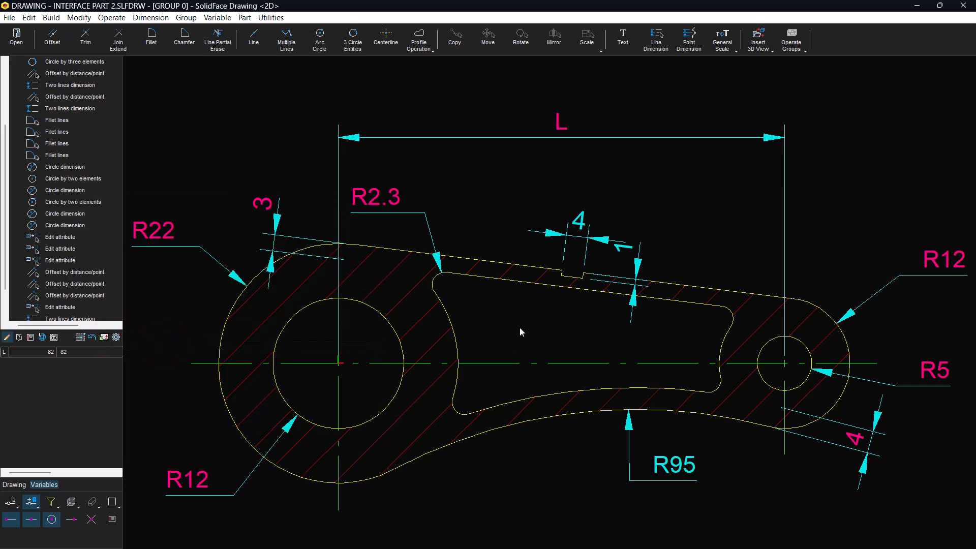
- Set the radius of the large hole to the expression (L*.15)
left_click(647, 538)
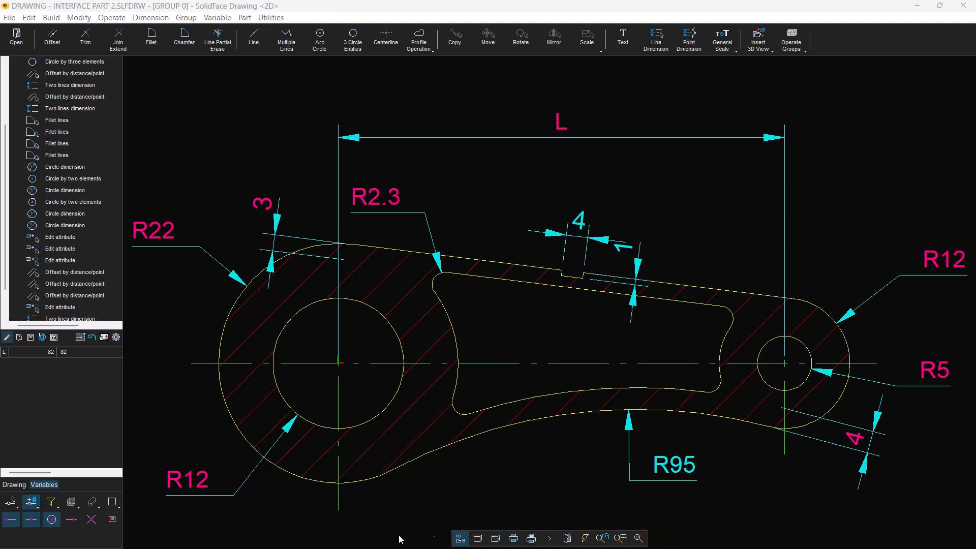
left_click(184, 478)
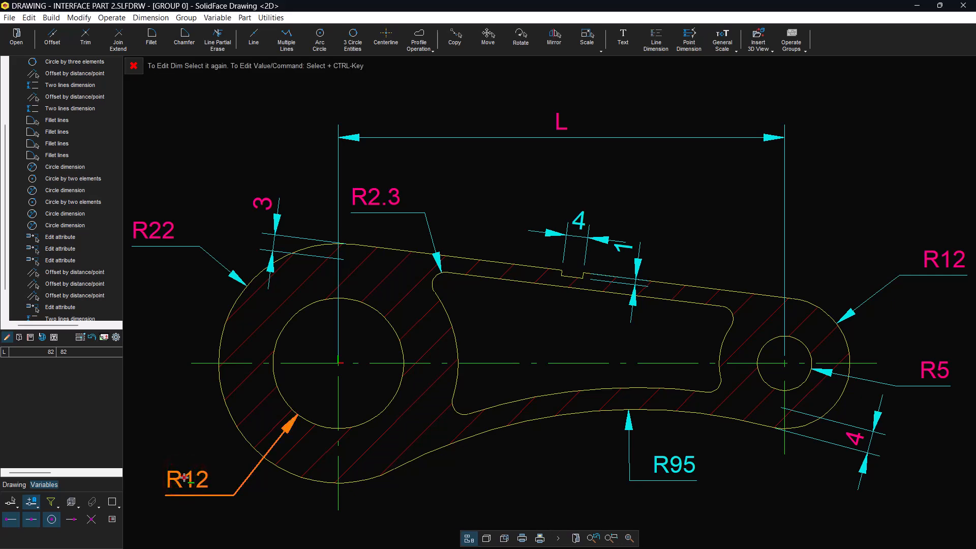
left_click(184, 478)
type("(")
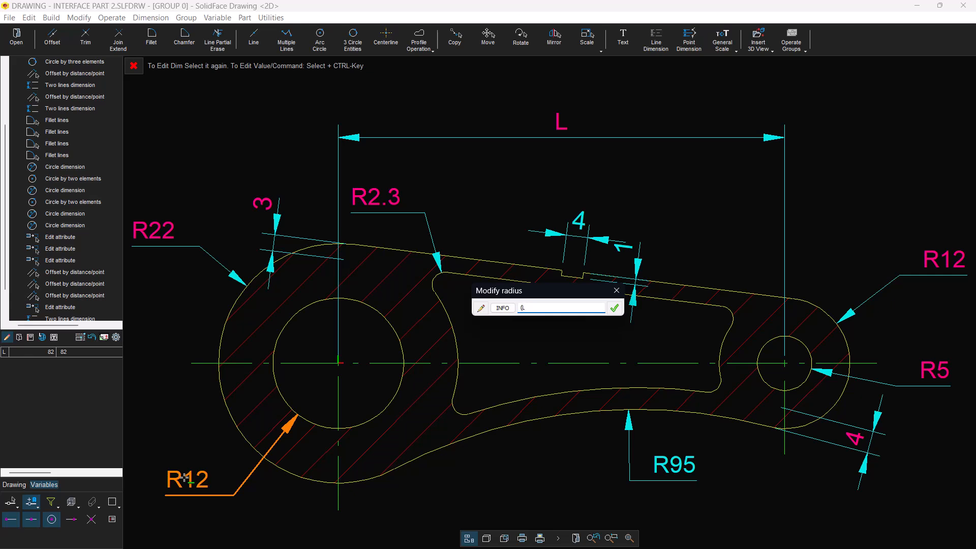
type("L*.15")
key("Return")
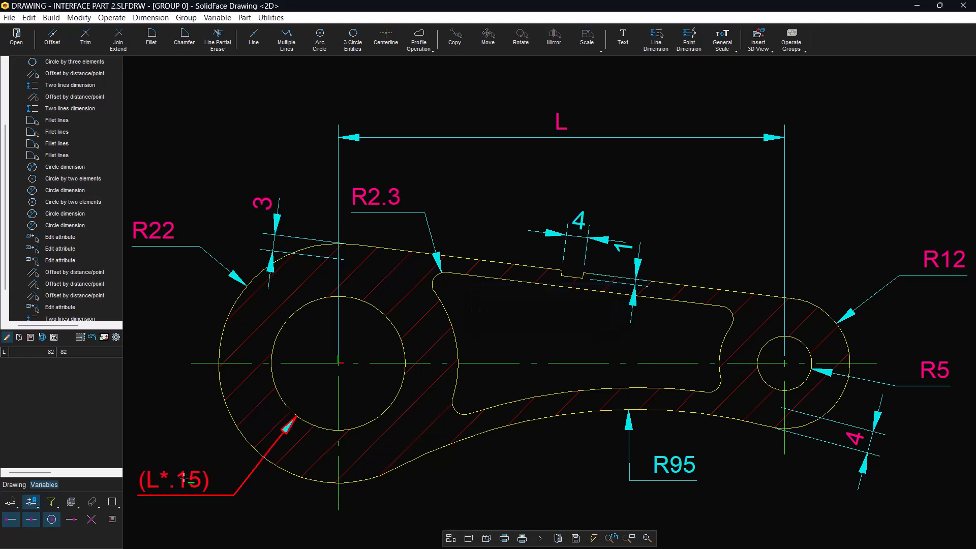
- Set variable L to 85 and display variable values instead of names in the dimensions
double_click(73, 352)
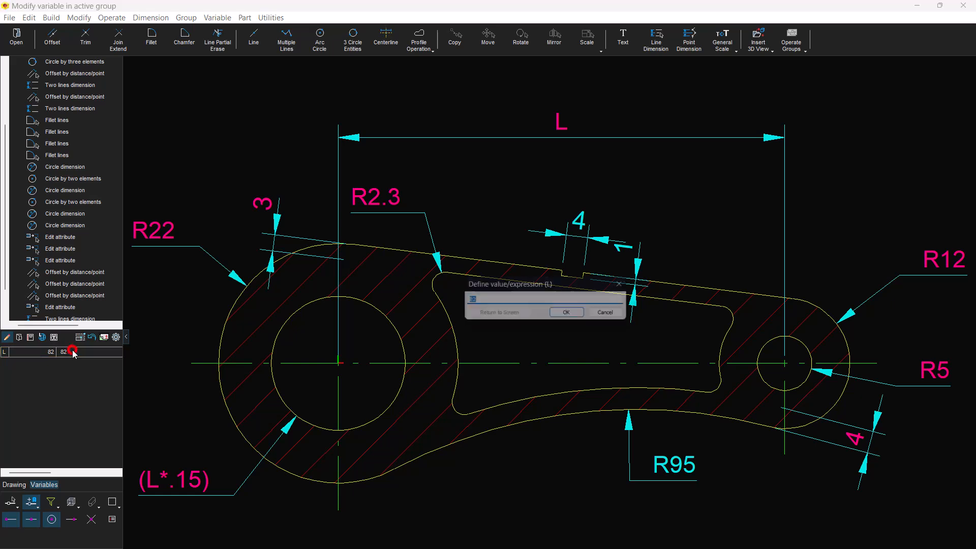
type("85")
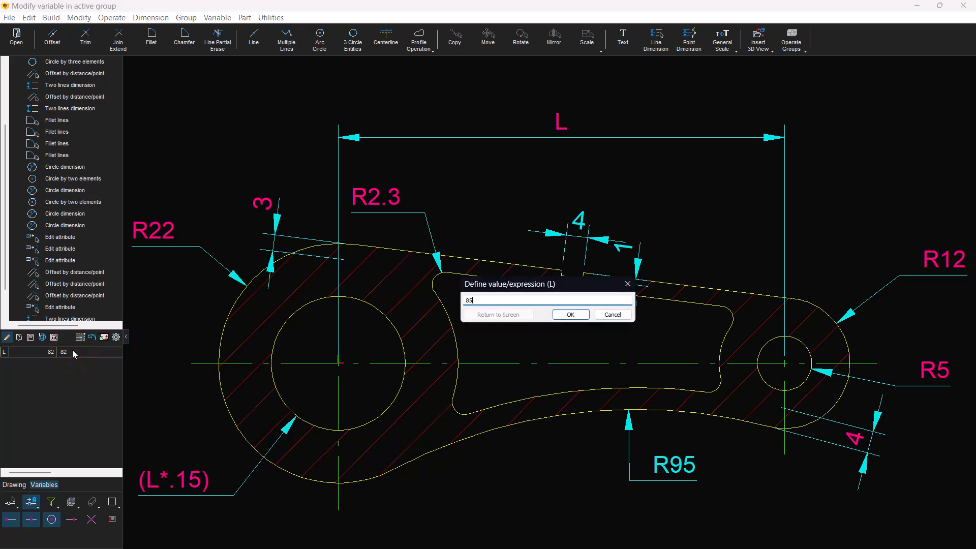
left_click(571, 314)
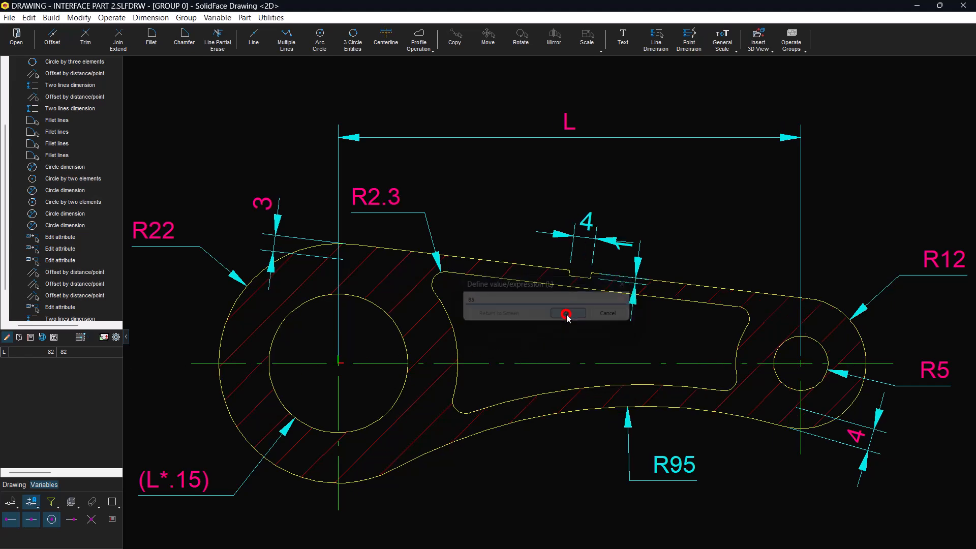
left_click(116, 337)
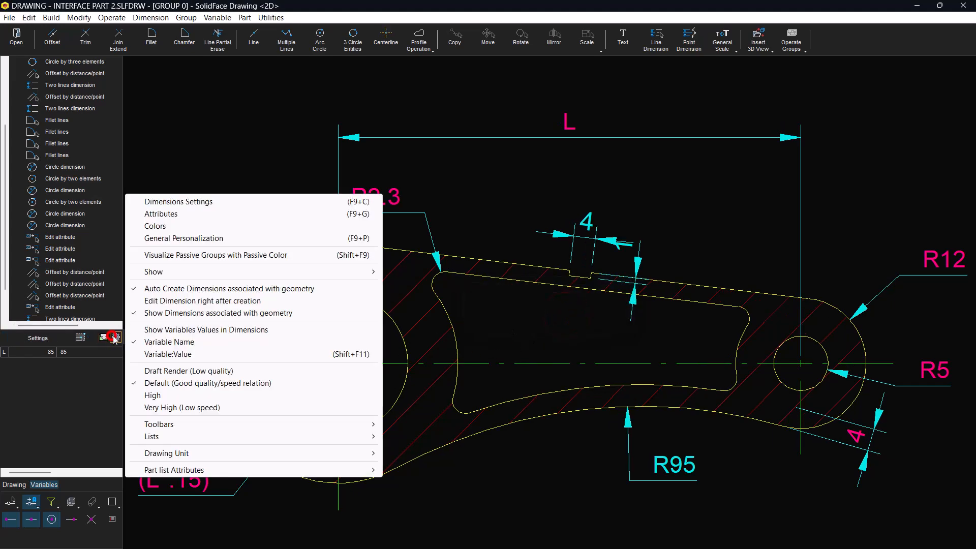
left_click(163, 331)
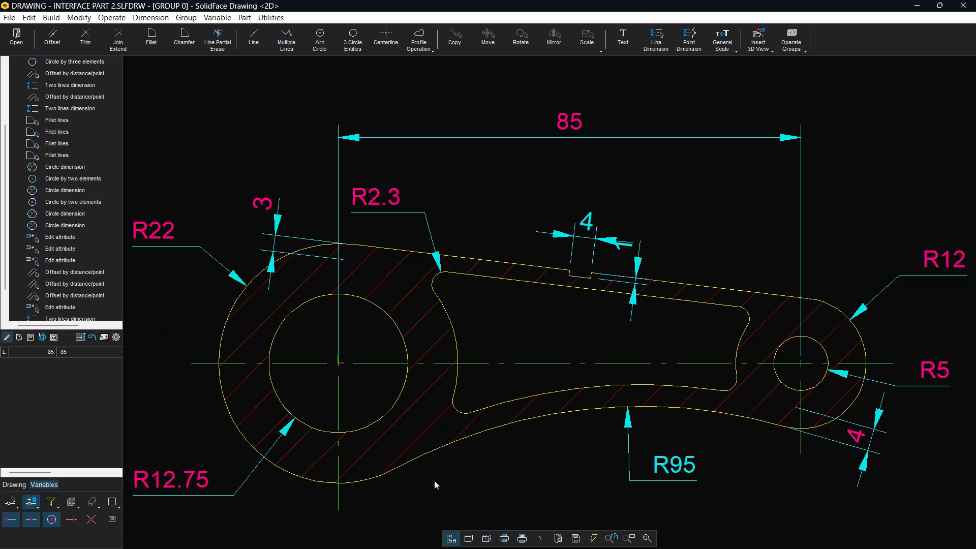
- Create a new variable H with the value 70
right_click(81, 350)
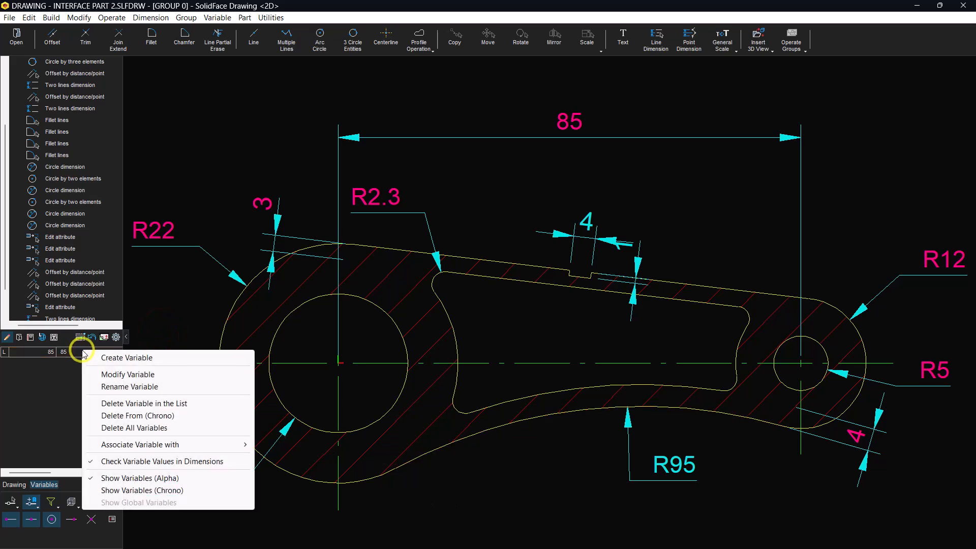
left_click(97, 358)
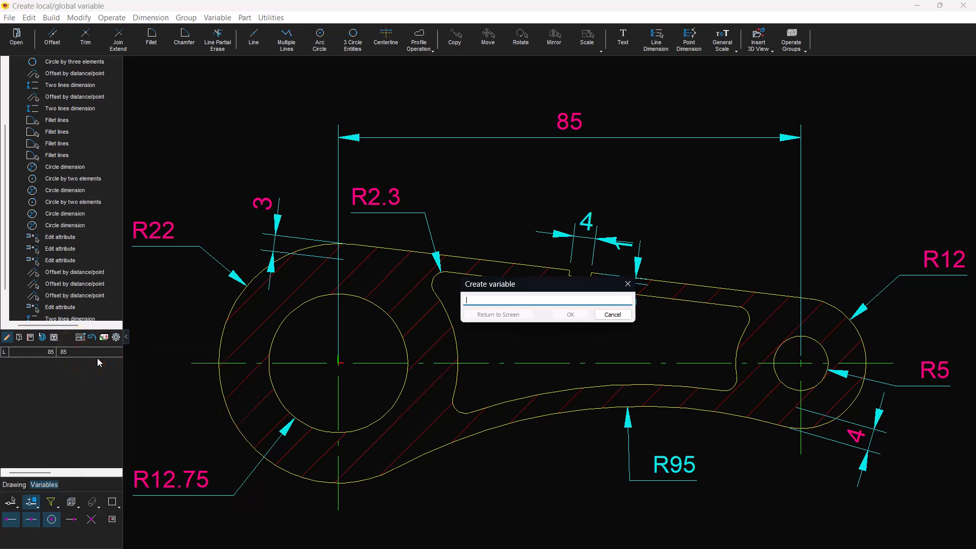
type("H")
key("Return")
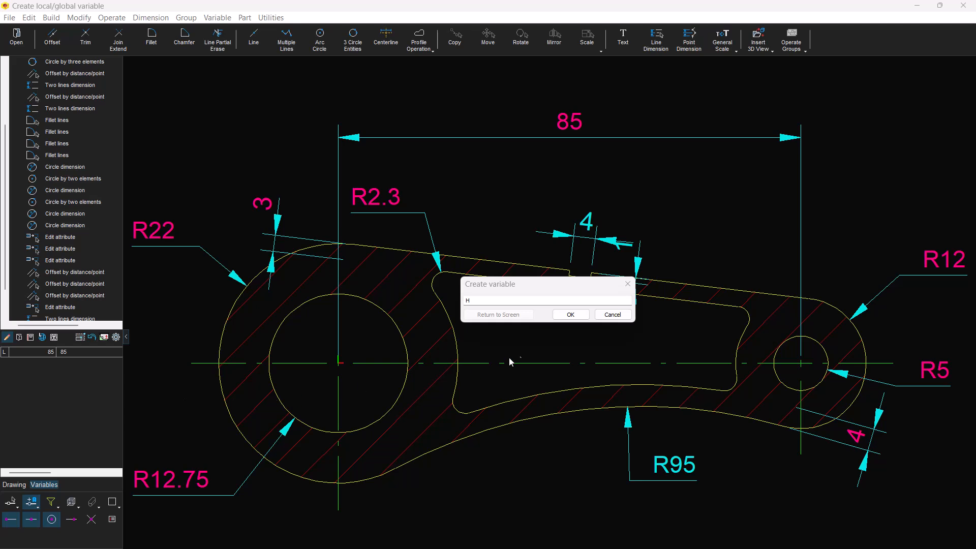
left_click(571, 315)
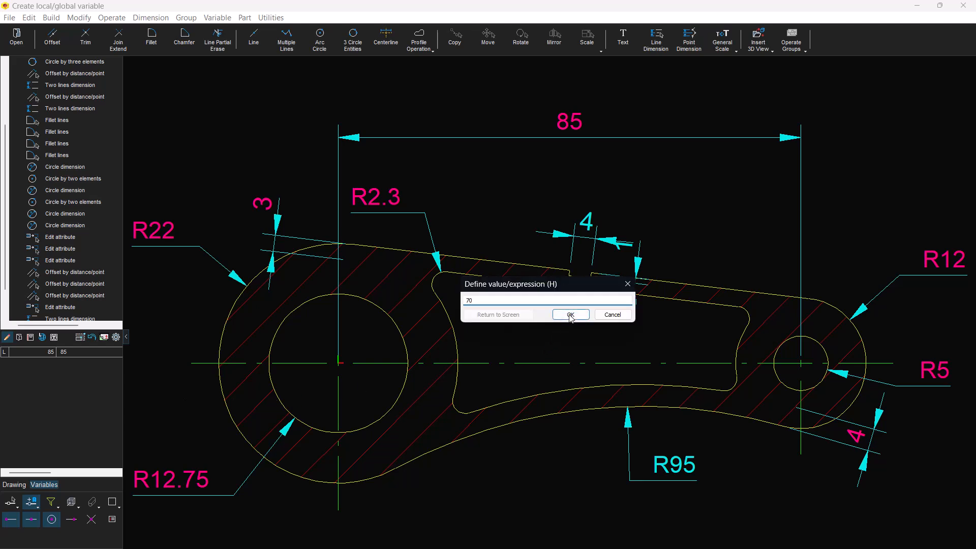
left_click(570, 315)
- Offset the link's horizontal centreline downward by H and place the distance dimension to the left of the part
scroll(569, 315, "down", 3)
middle_click_drag(569, 312, 545, 191)
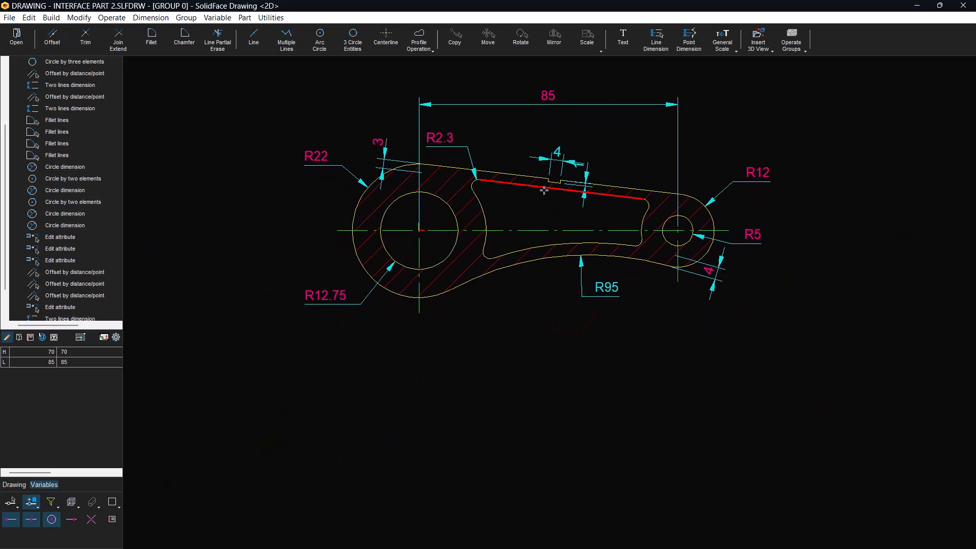
left_click(541, 229)
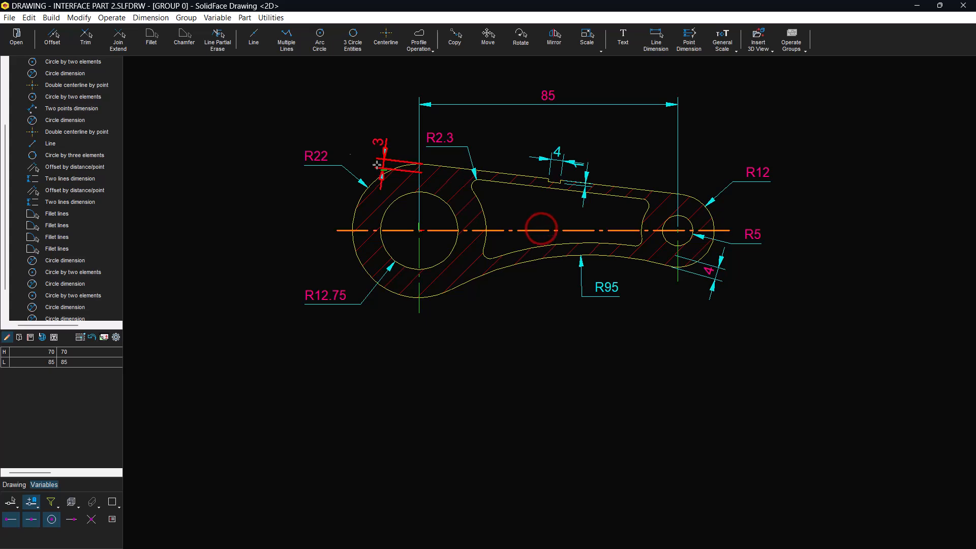
left_click(53, 36)
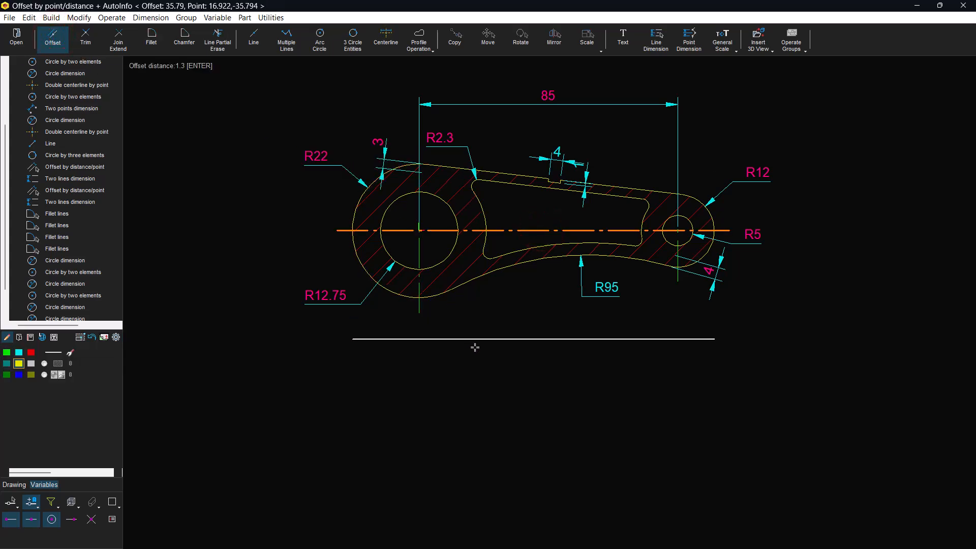
type("H")
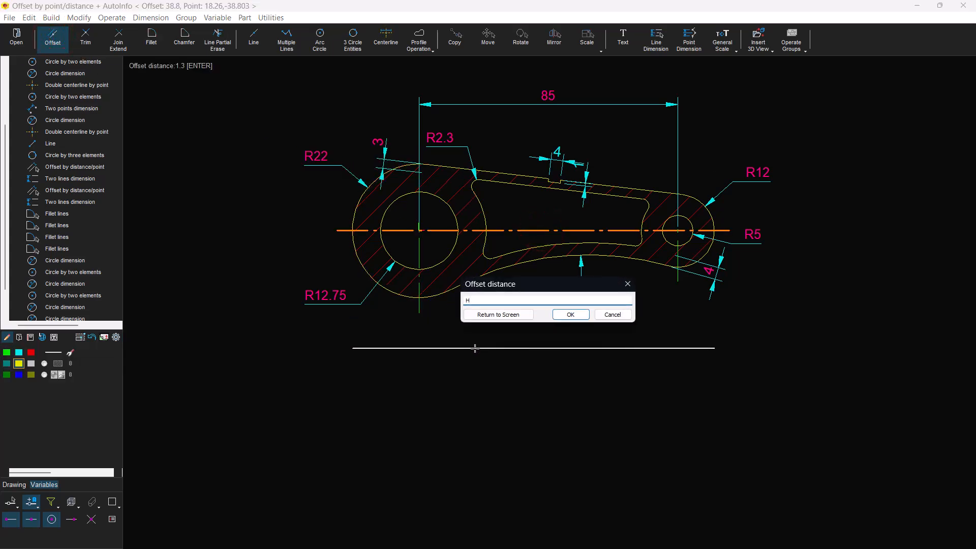
key("Return")
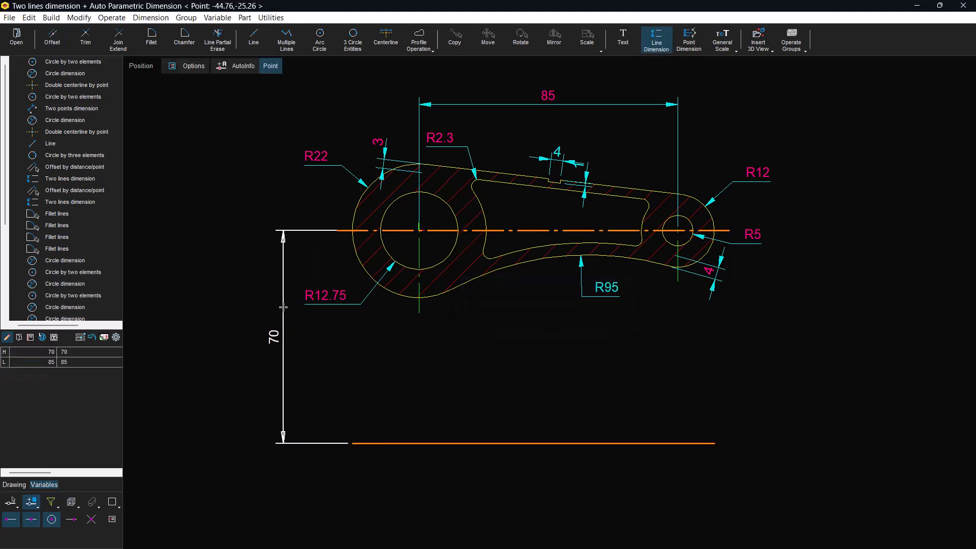
left_click(284, 307)
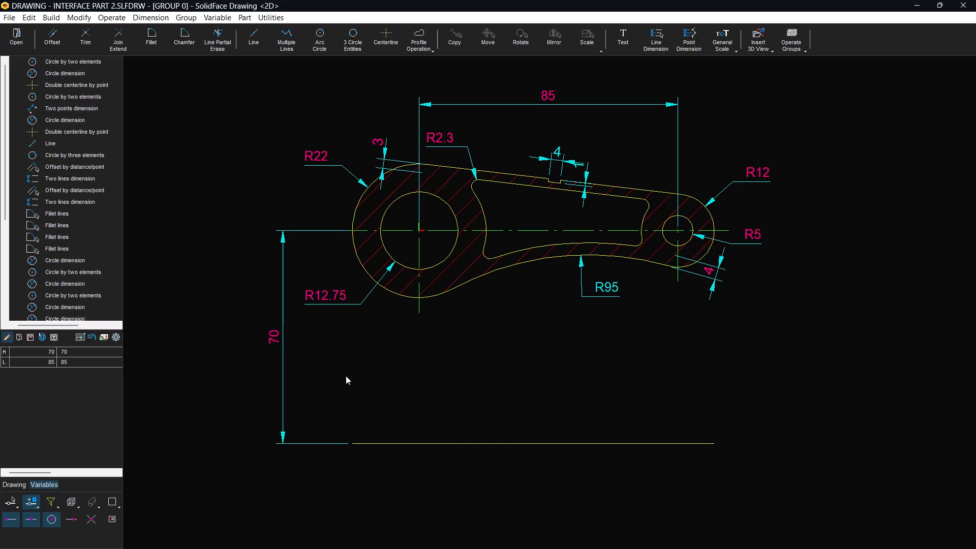
- Change the offset line's dash attribute to a dash-dot centreline style
left_click(377, 441)
right_click(388, 430)
left_click(435, 233)
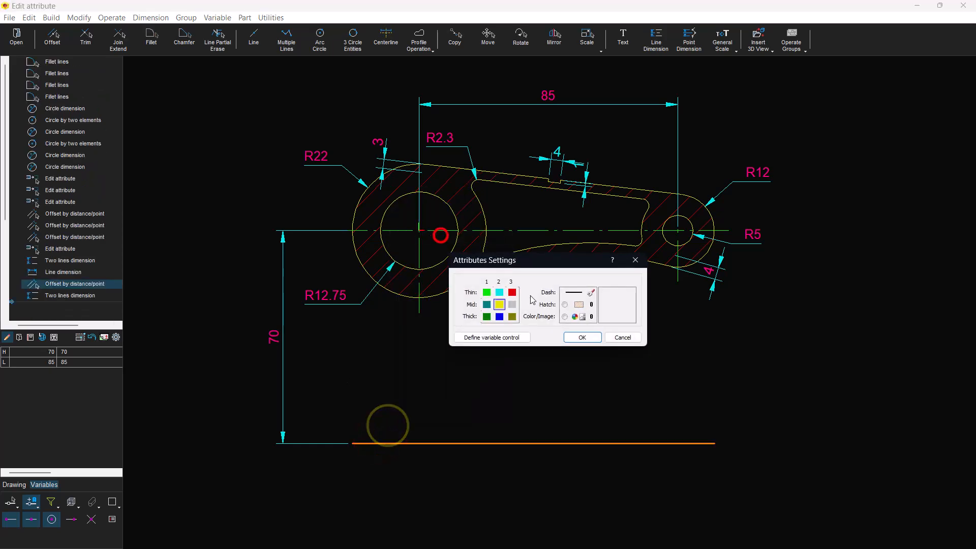
left_click(574, 293)
left_click(580, 337)
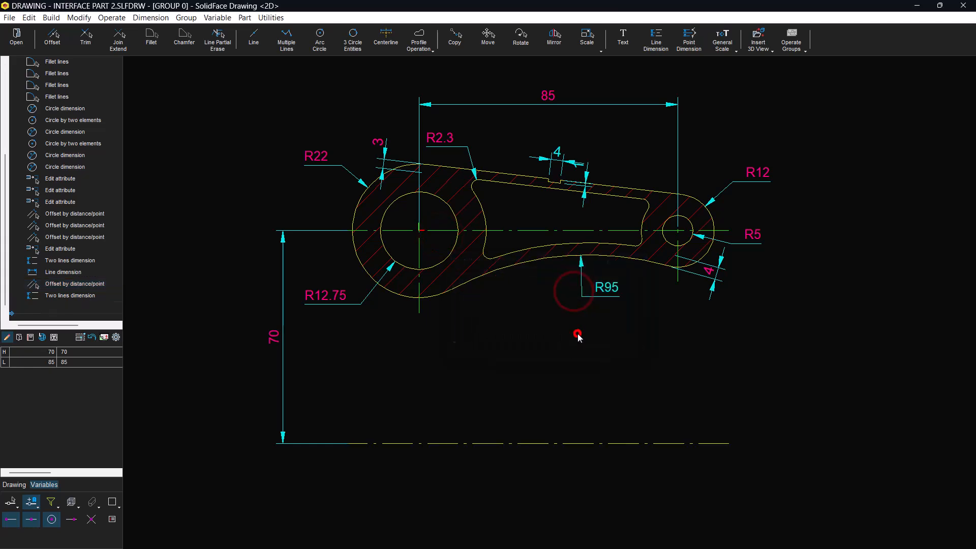
- Display variable names in the dimensions and list the variables in chronological order
left_click(116, 337)
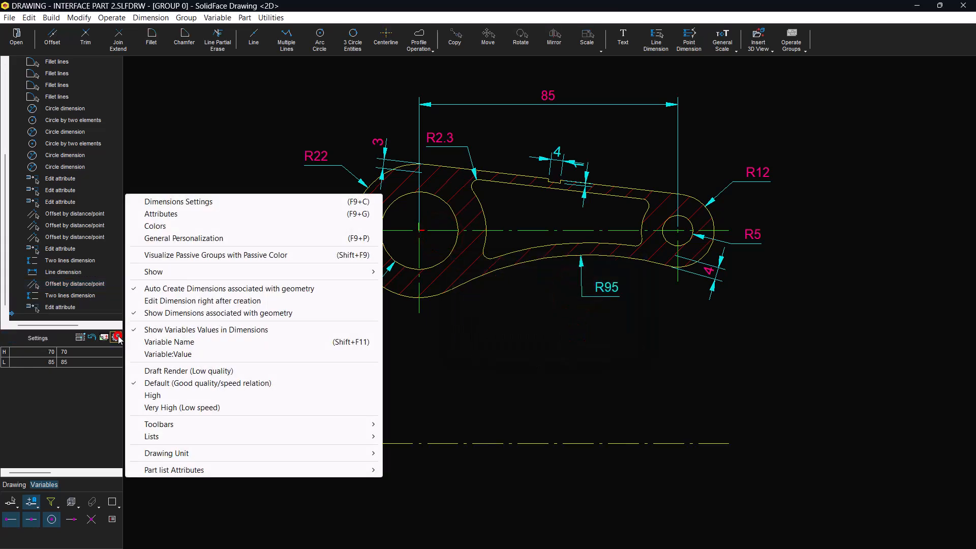
left_click(190, 342)
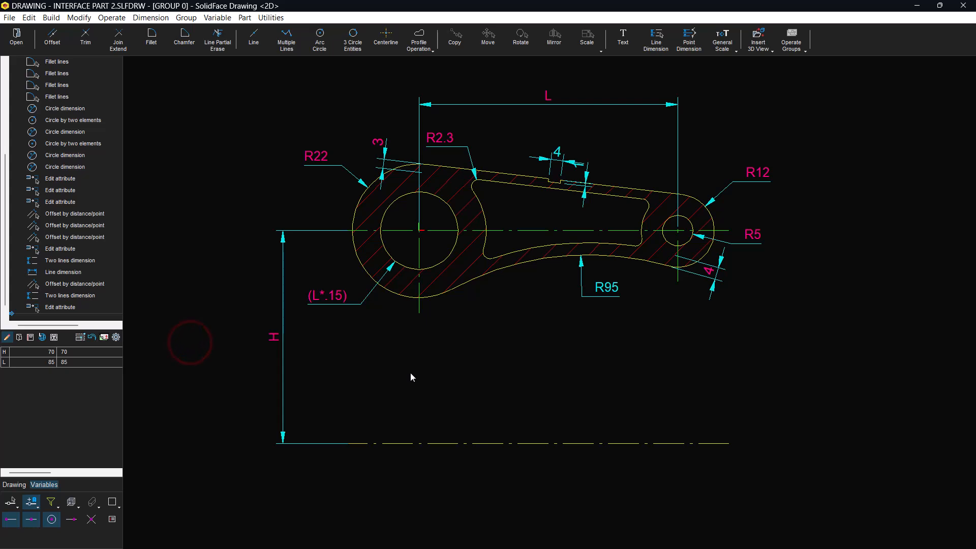
right_click(87, 355)
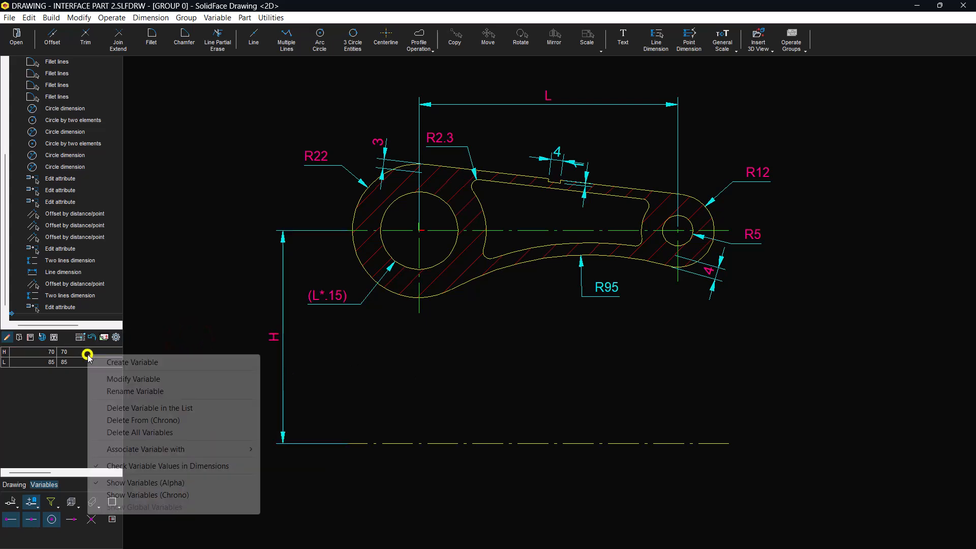
left_click(128, 495)
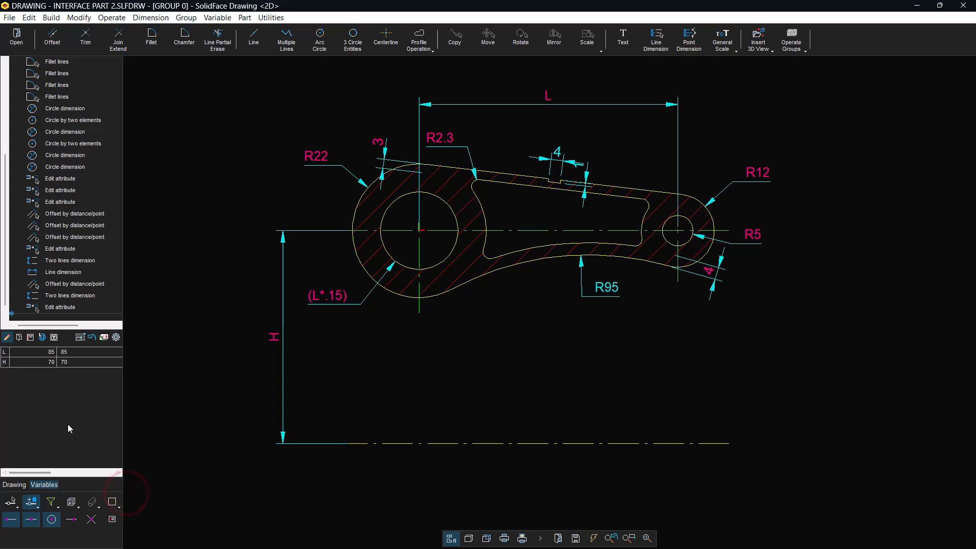
- Set variable H to the expression (L*.8)
double_click(57, 362)
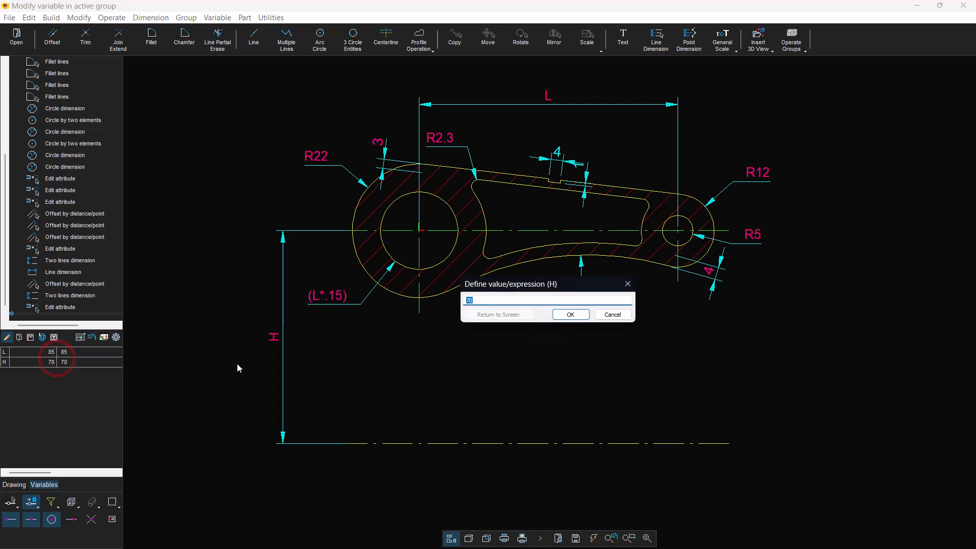
type("(L*.8")
left_click(576, 314)
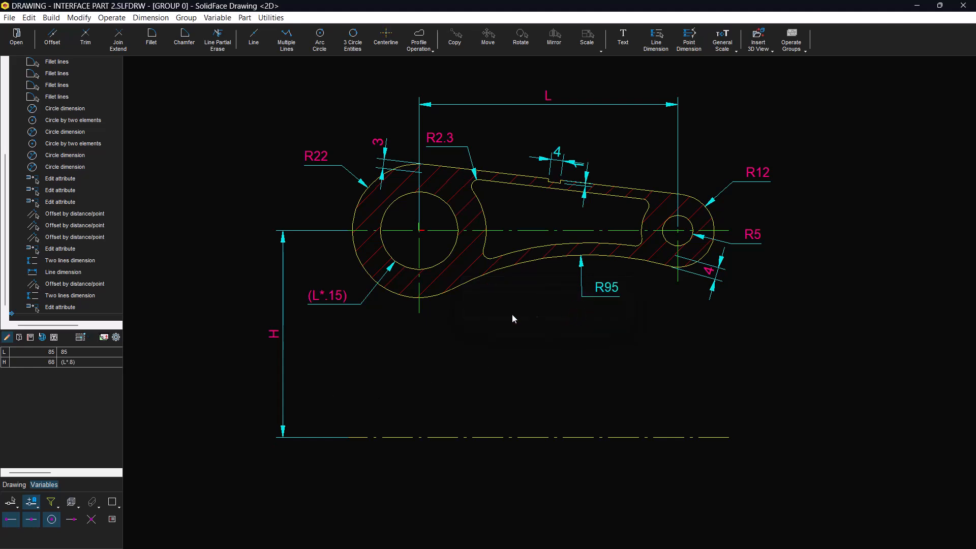
- Mirror the whole link section about the lower dash-dot line, keeping the original
left_click(203, 377)
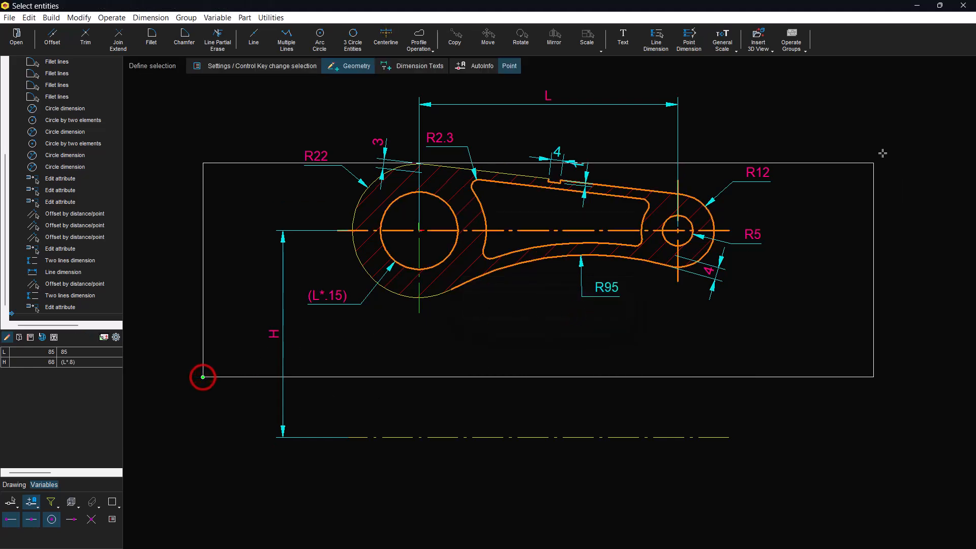
left_click(858, 80)
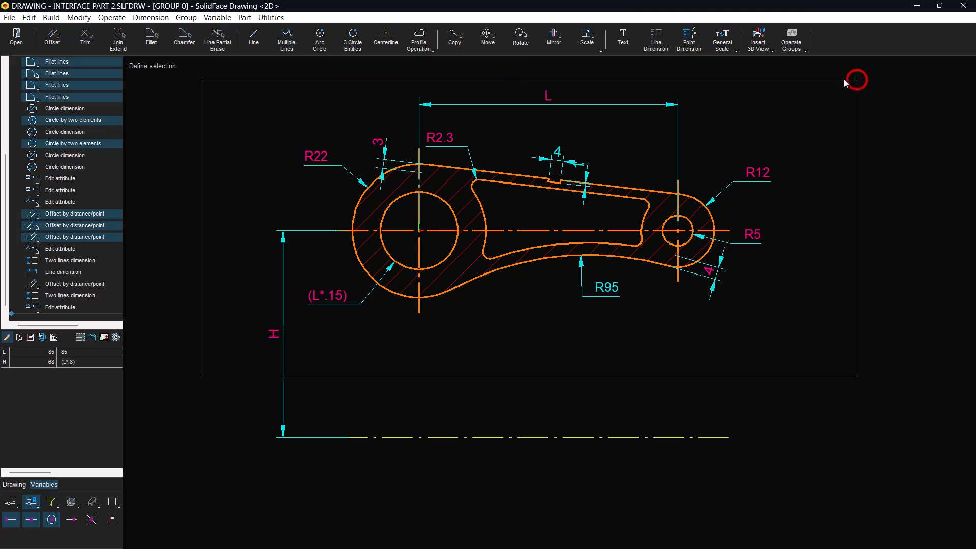
left_click(556, 36)
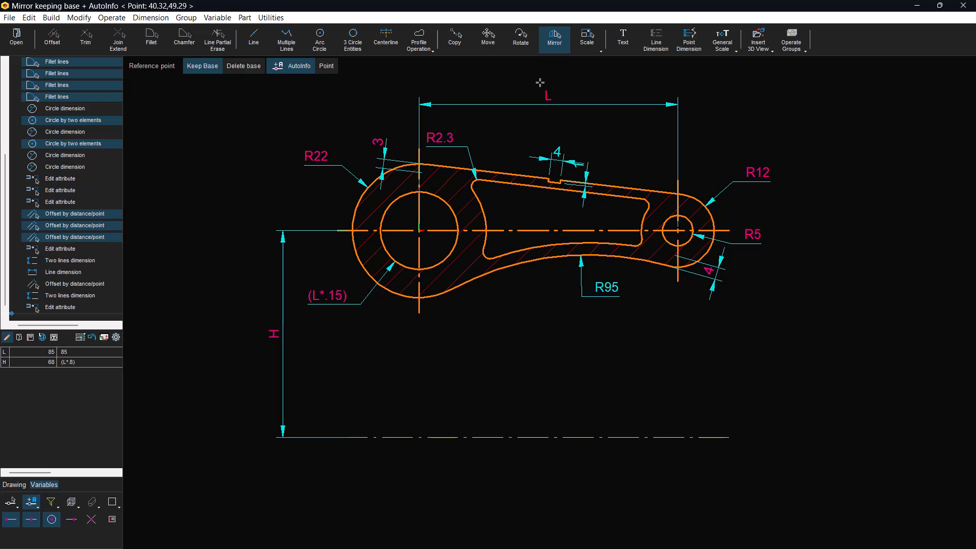
left_click(404, 437)
scroll(518, 470, "down", 3)
middle_click_drag(523, 441, 508, 291)
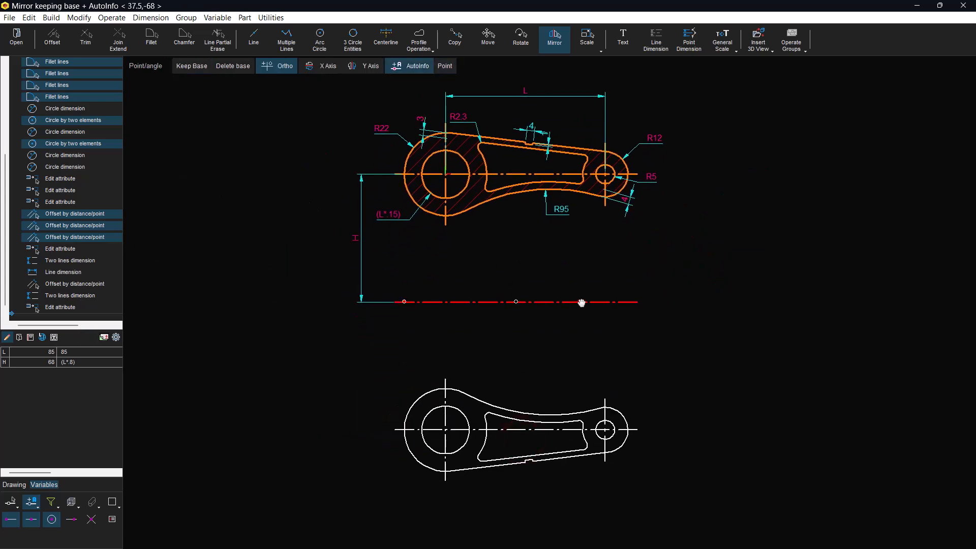
left_click(675, 303)
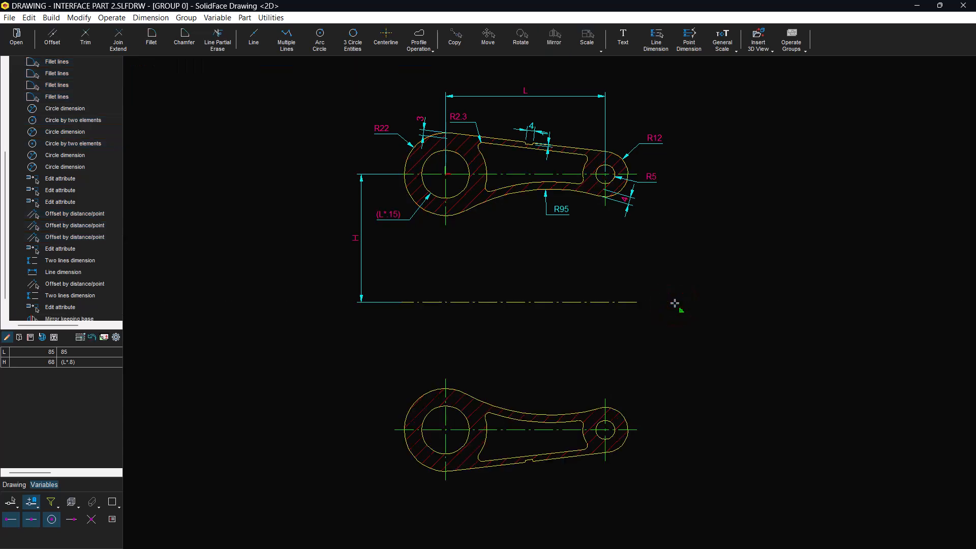
- Draw a straight line tangent to the outer arcs of the large ends, joining the link and its mirrored copy
left_click(255, 40)
left_click(245, 70)
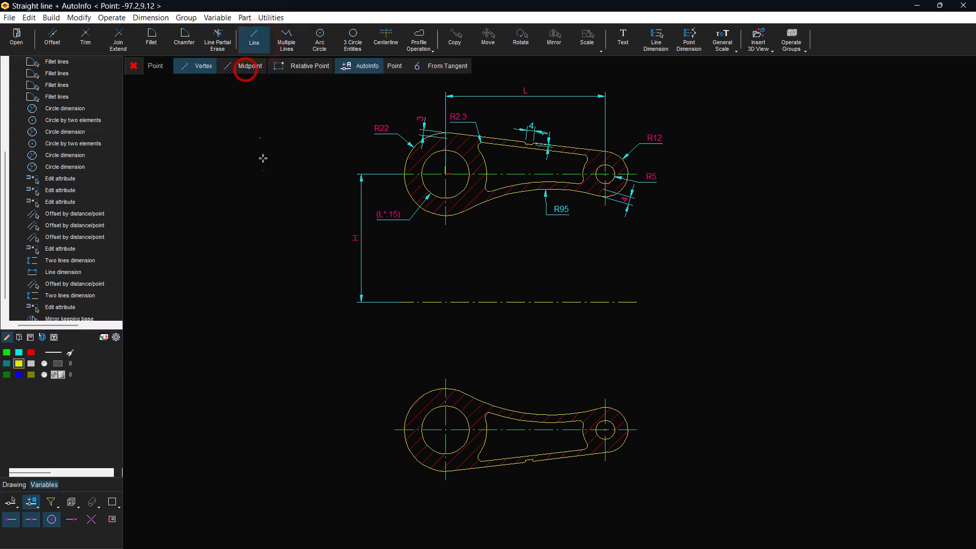
left_click(445, 70)
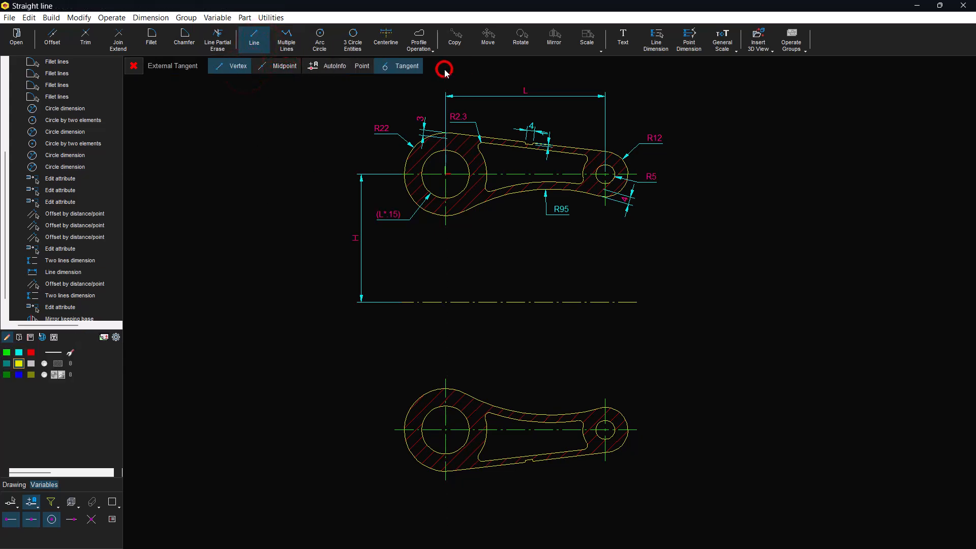
left_click(405, 155)
left_click(585, 66)
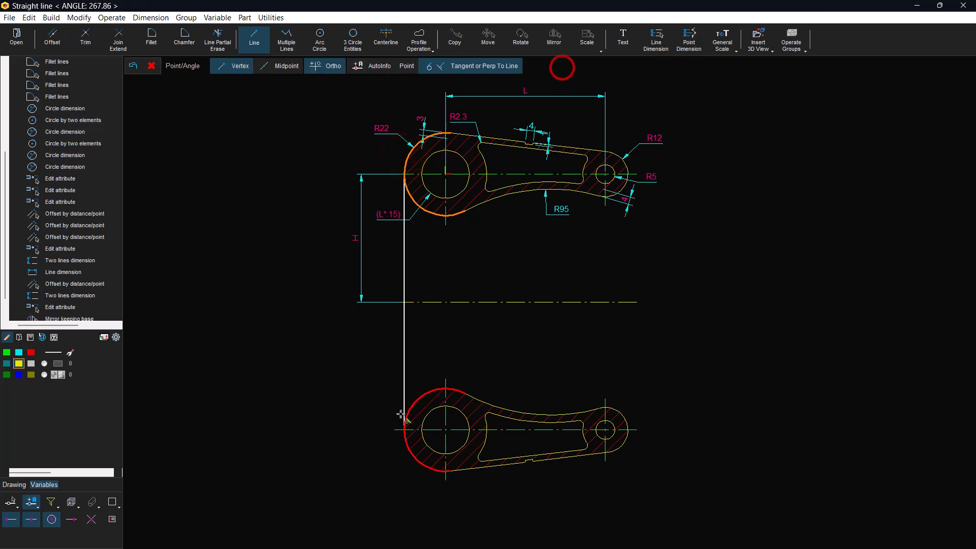
left_click(402, 415)
- Draw a straight line tangent to the outer arcs of the small ends, joining the link and its mirrored copy
left_click(254, 38)
left_click(429, 65)
left_click(633, 164)
left_click(628, 426)
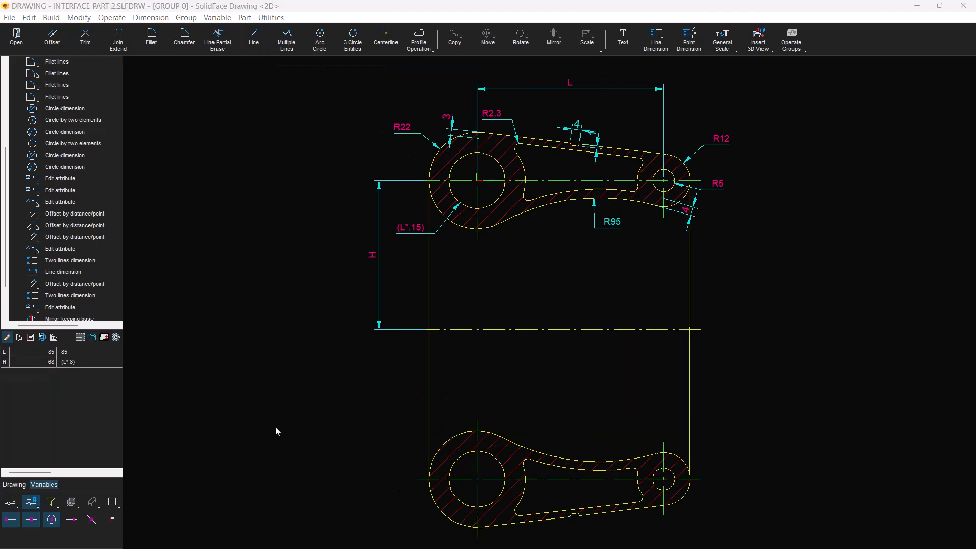
- Show variable values instead of names in the dimensions and set variable L to 80
left_click(116, 337)
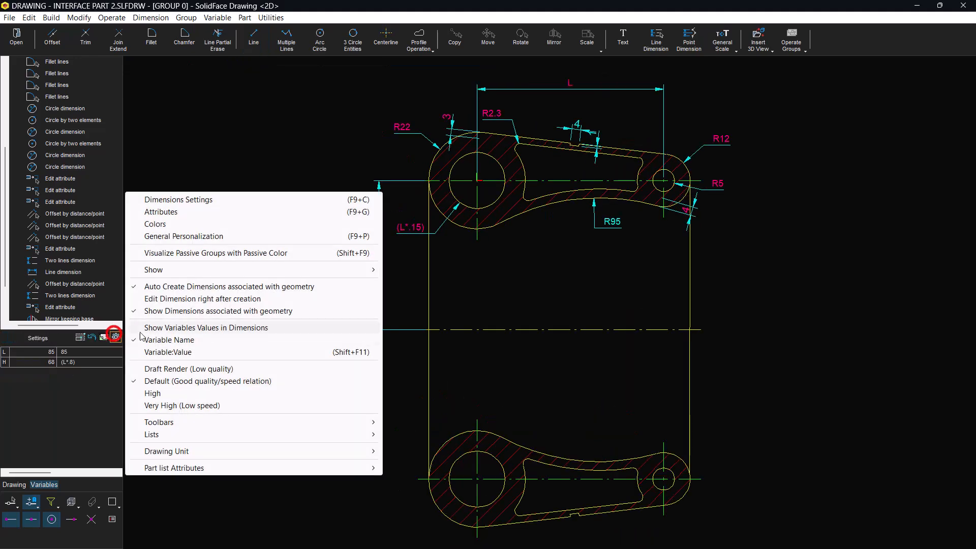
left_click(191, 328)
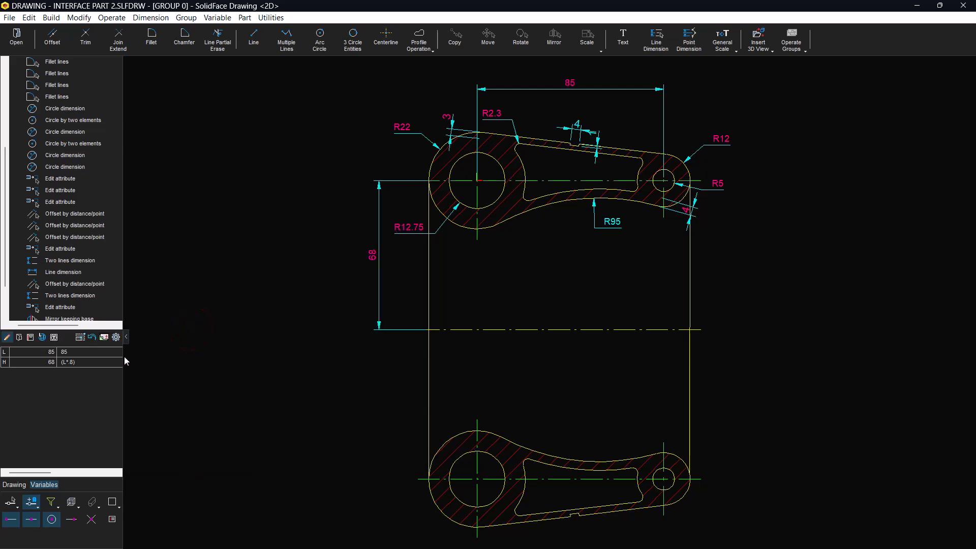
double_click(84, 352)
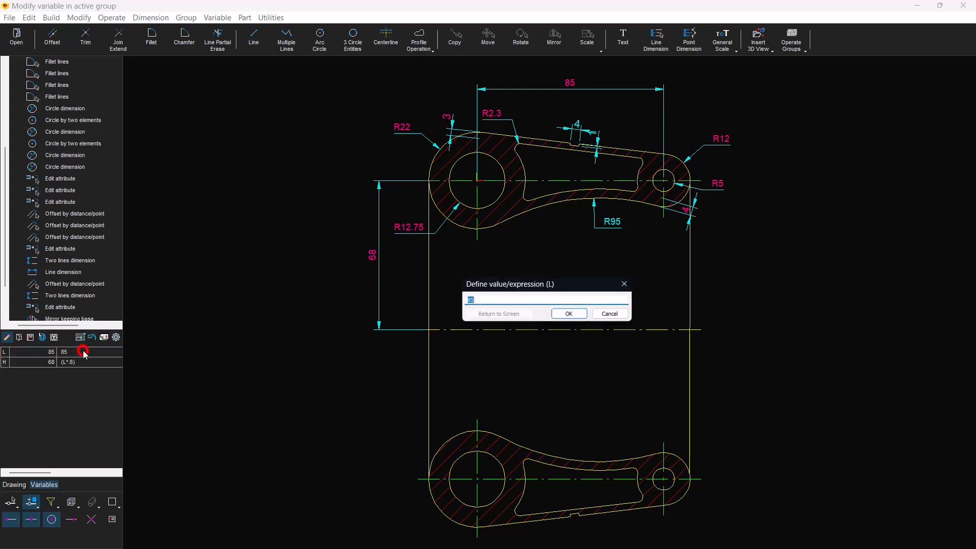
type("80")
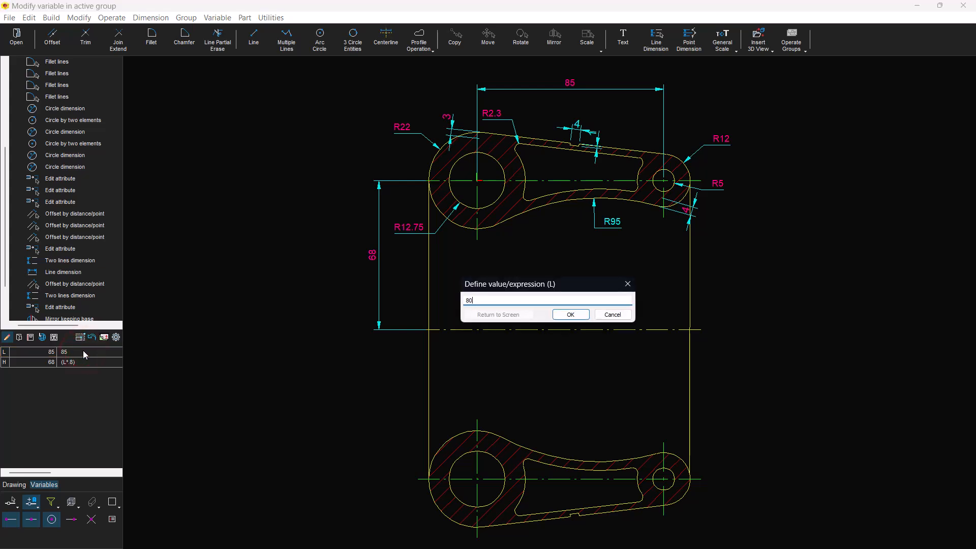
left_click(570, 314)
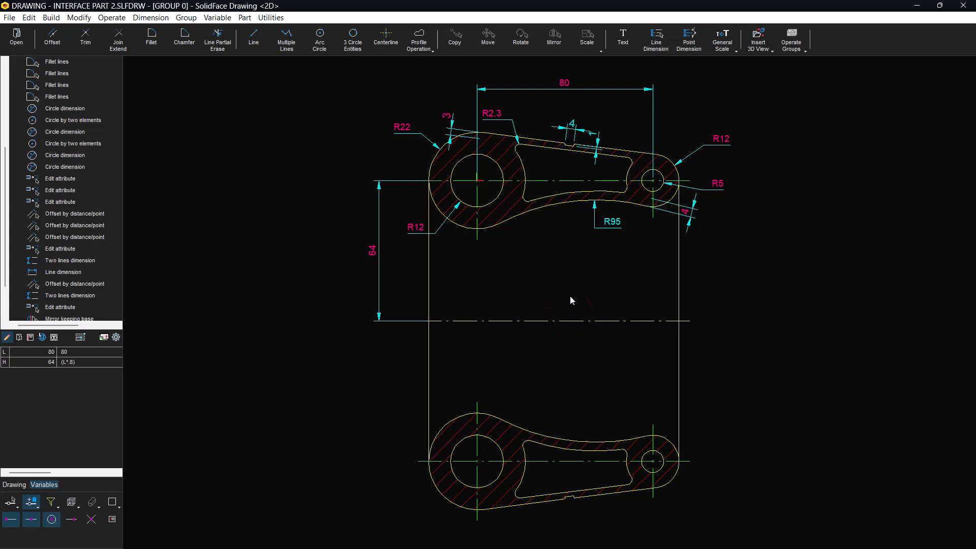
- Dimension the vertical distance between the upper and lower links' horizontal centerlines, placing it beyond the small ends
left_click(604, 181)
left_click(609, 462)
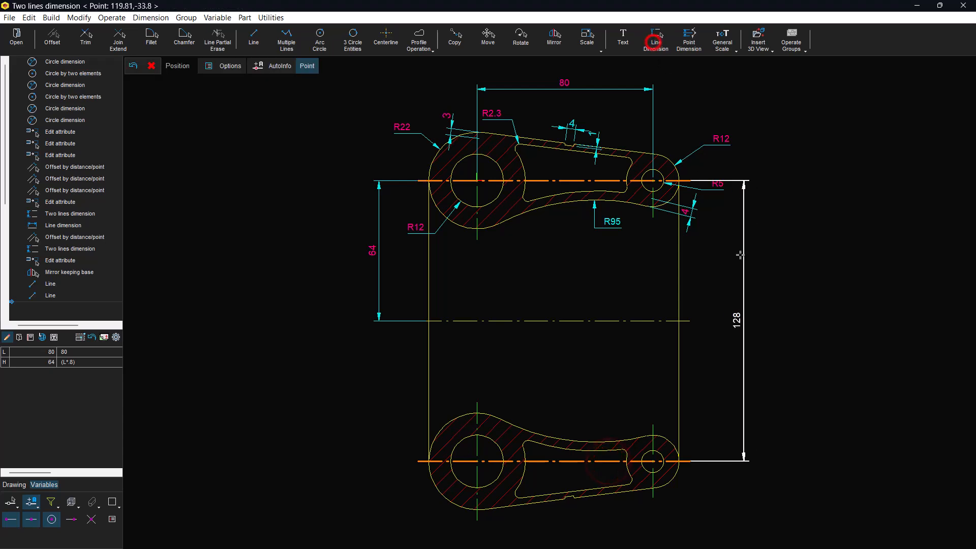
left_click(748, 254)
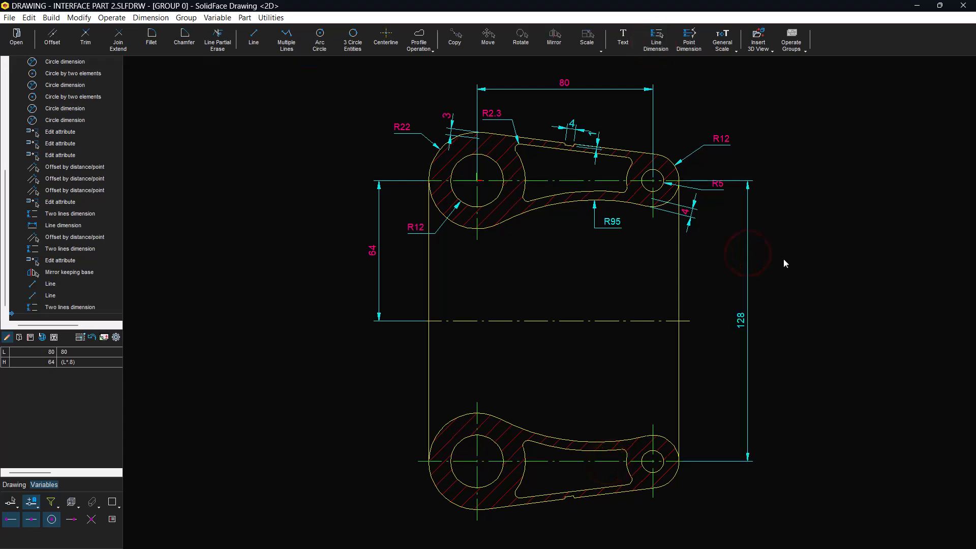
- Move the small hole's R5 dimension text up, clear of the upper link's horizontal centerline
left_click(719, 190)
left_click(719, 190)
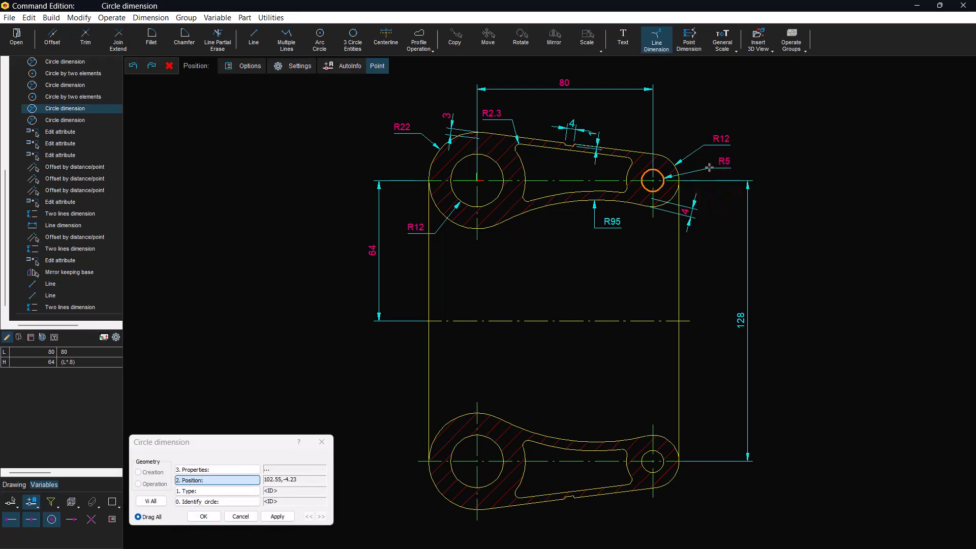
left_click(709, 167)
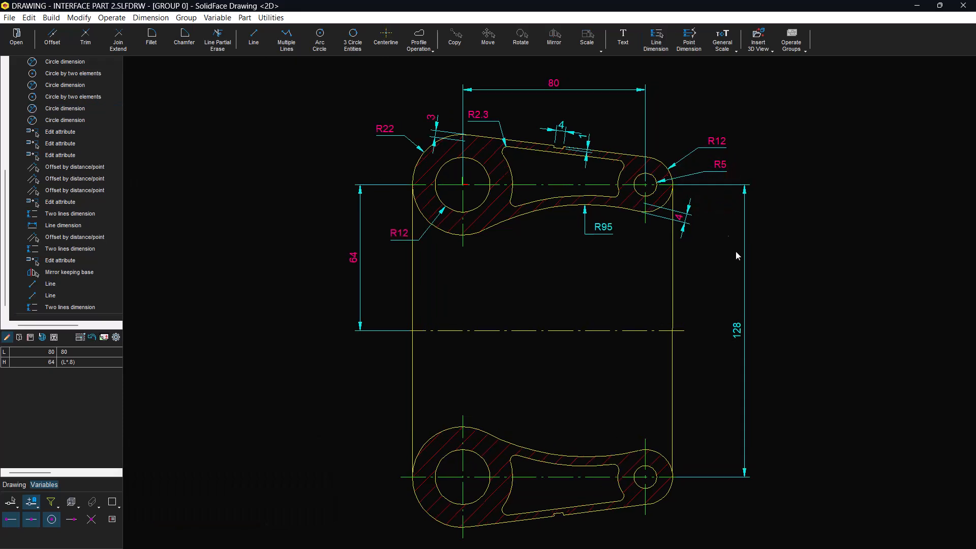
- Set the general scale of texts and dimensions to 3
left_click(724, 50)
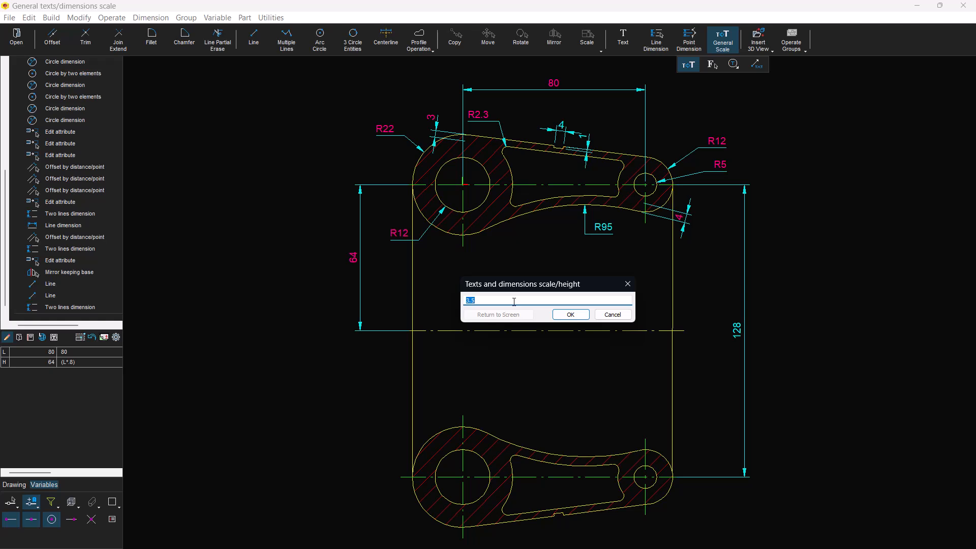
type("3")
left_click(585, 315)
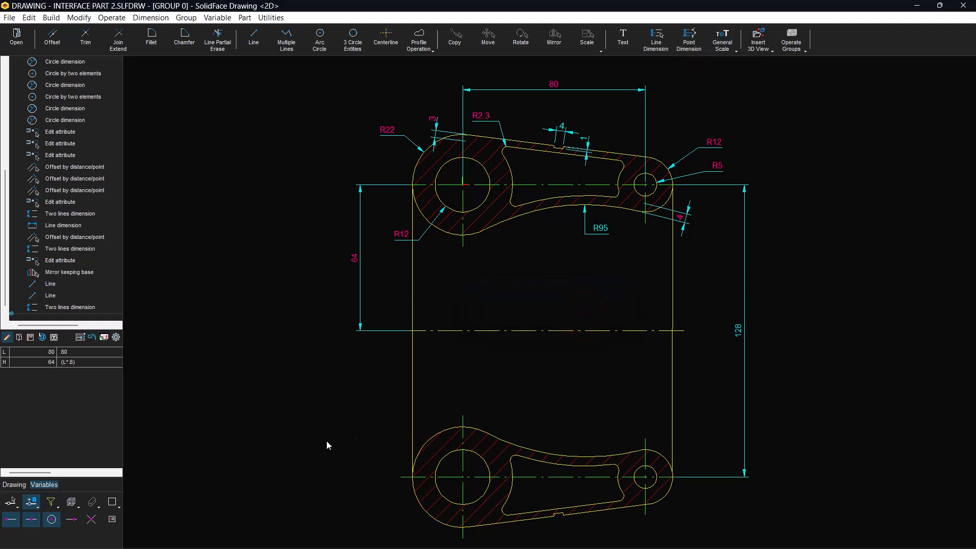
- With endpoint and midpoint snapping off, create horizontal multiple-point dimensions above the lower link through its outer side points, hole centers and pocket fillet centers
left_click(30, 523)
left_click(10, 520)
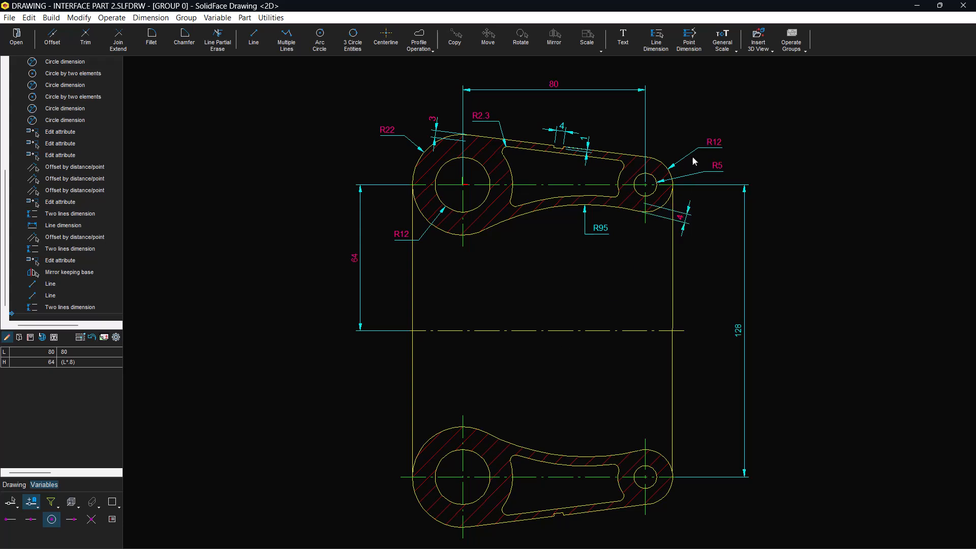
left_click(689, 36)
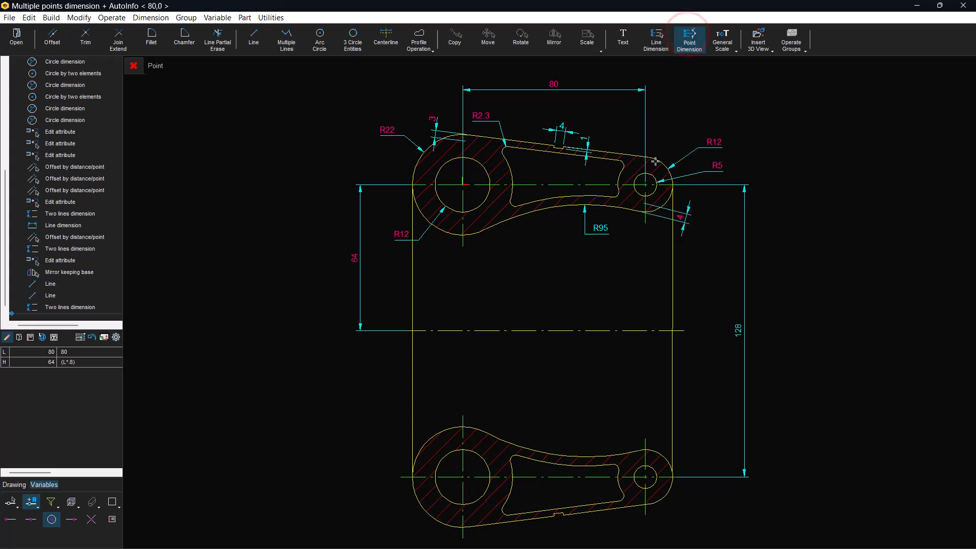
right_click(391, 463)
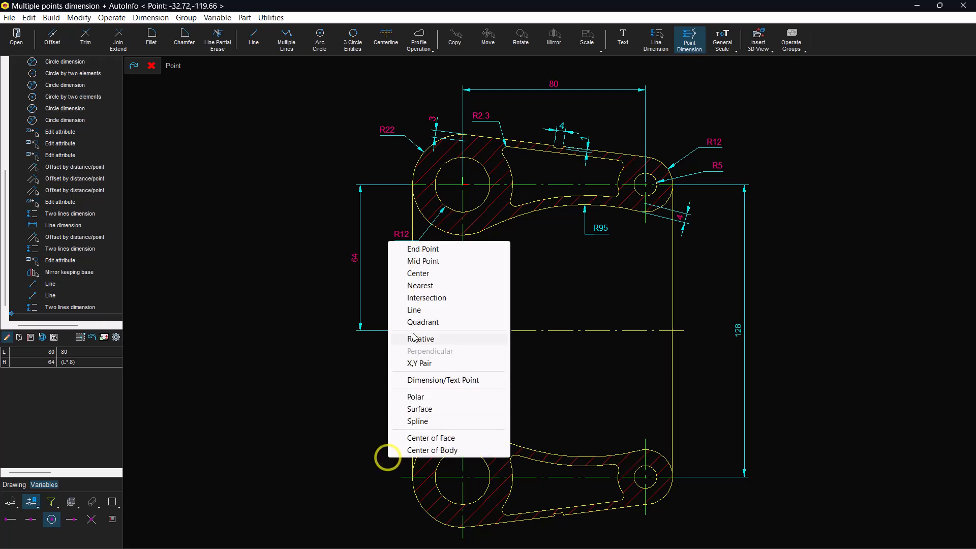
left_click(418, 249)
left_click(413, 475)
left_click(503, 511)
left_click(513, 459)
left_click(615, 467)
left_click(619, 494)
left_click(646, 476)
right_click(631, 422)
left_click(661, 238)
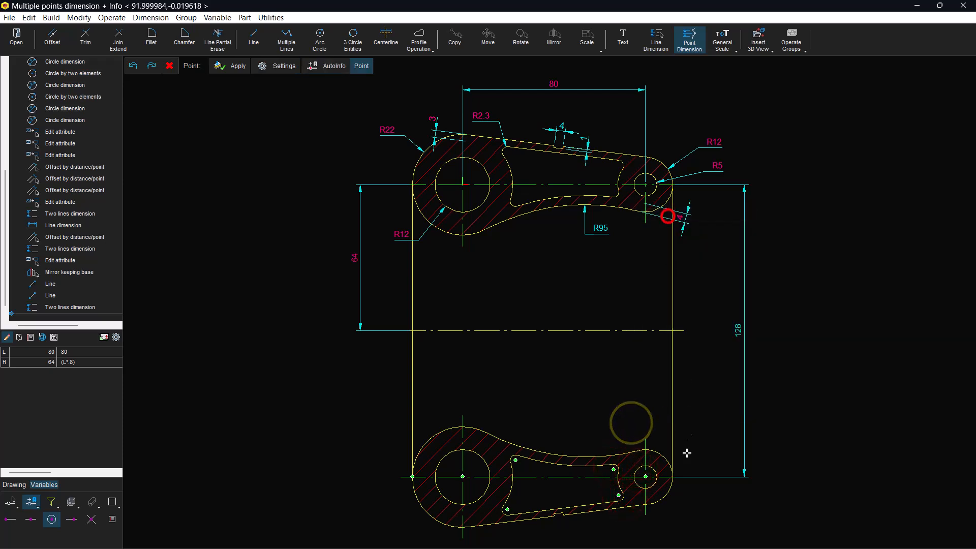
left_click(670, 477)
key("Return")
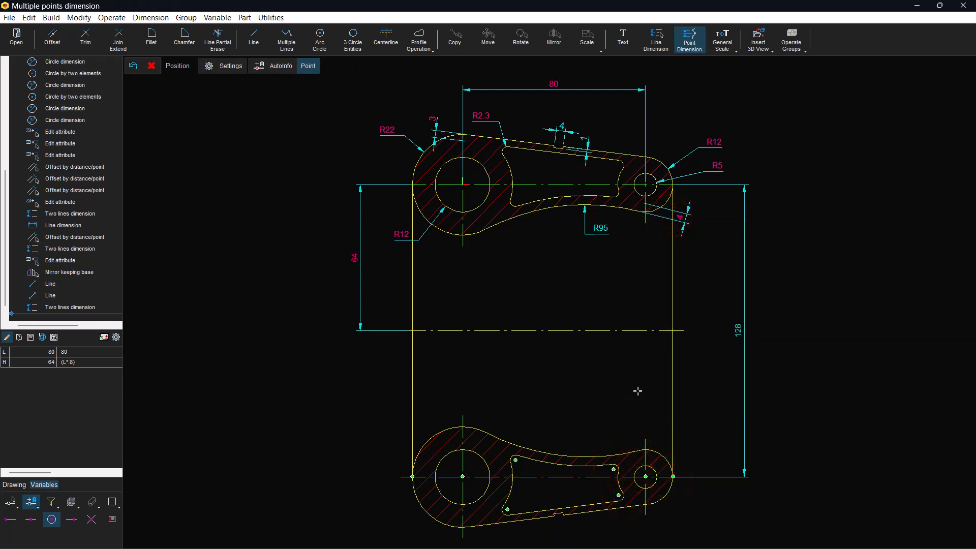
left_click(567, 412)
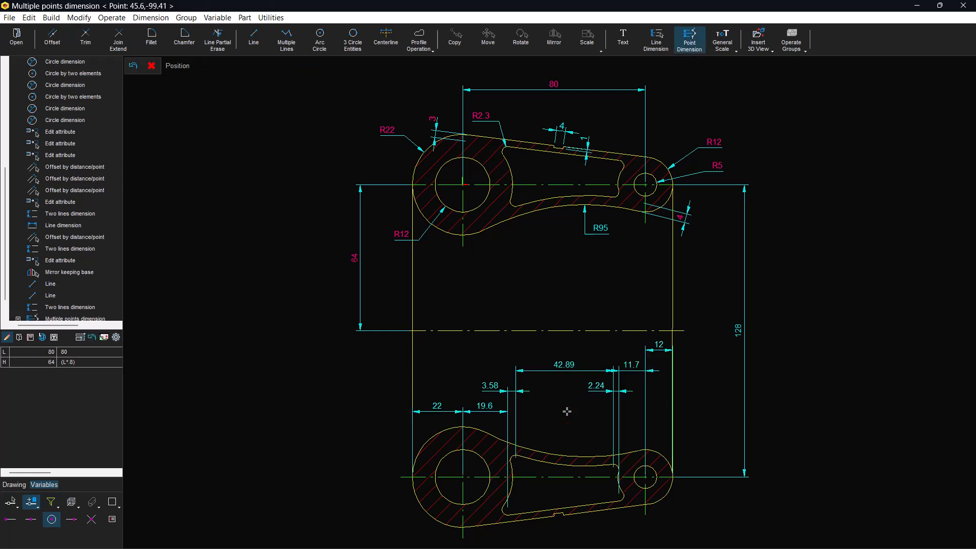
left_click(688, 45)
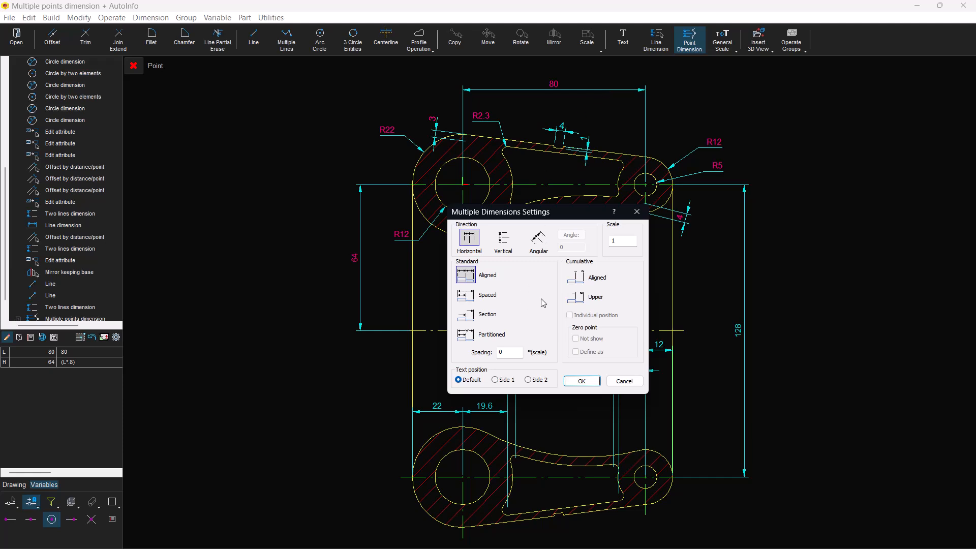
key("Return")
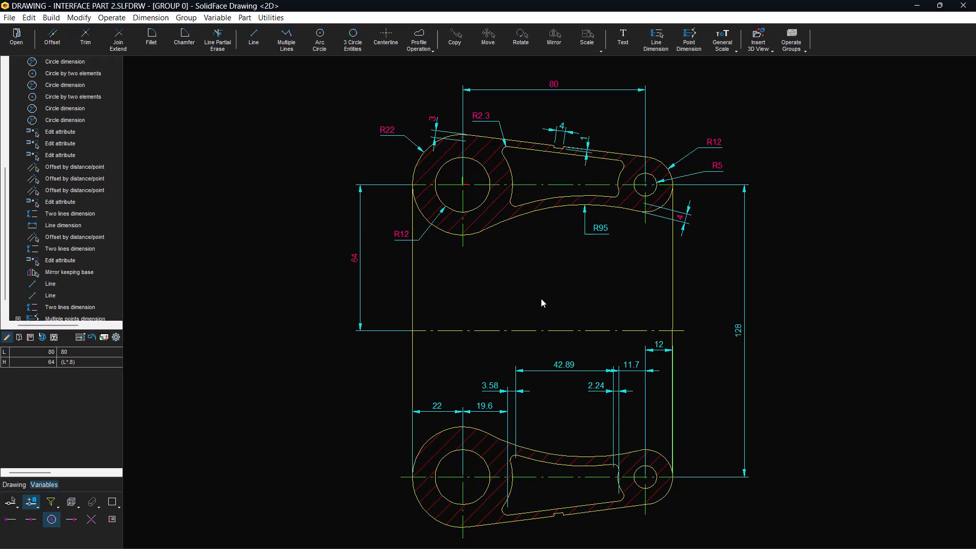
- Reposition the multiple-point dimension set slightly closer to the lower link
double_click(550, 365)
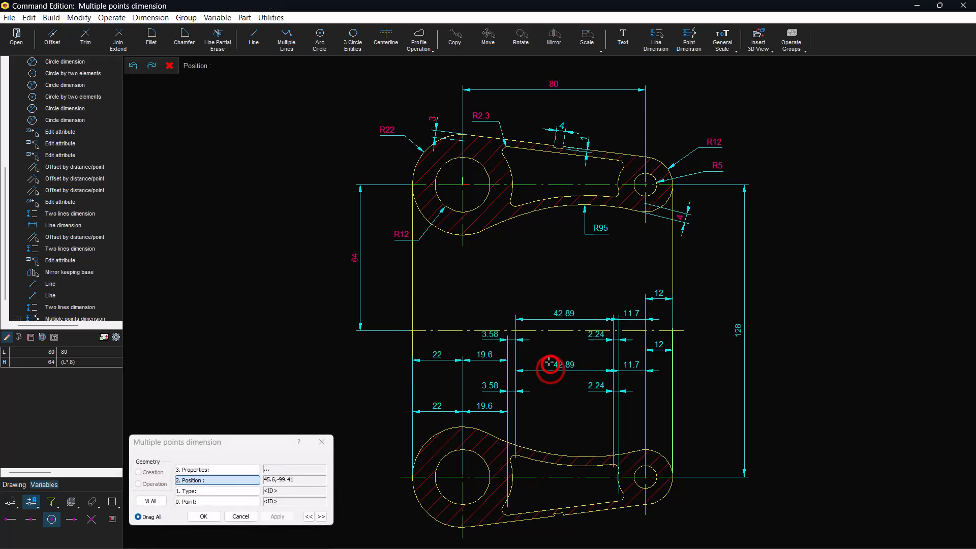
scroll(562, 401, "up", 3)
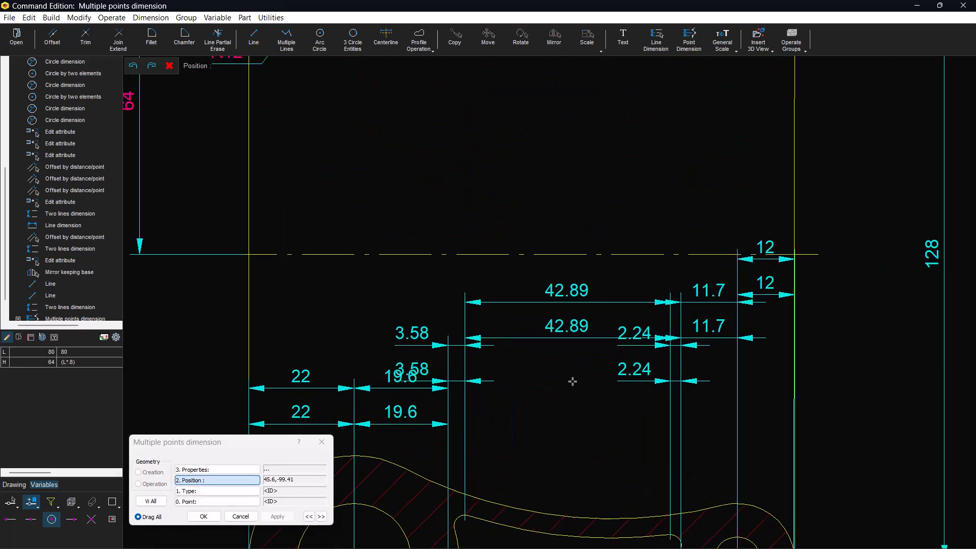
left_click(578, 431)
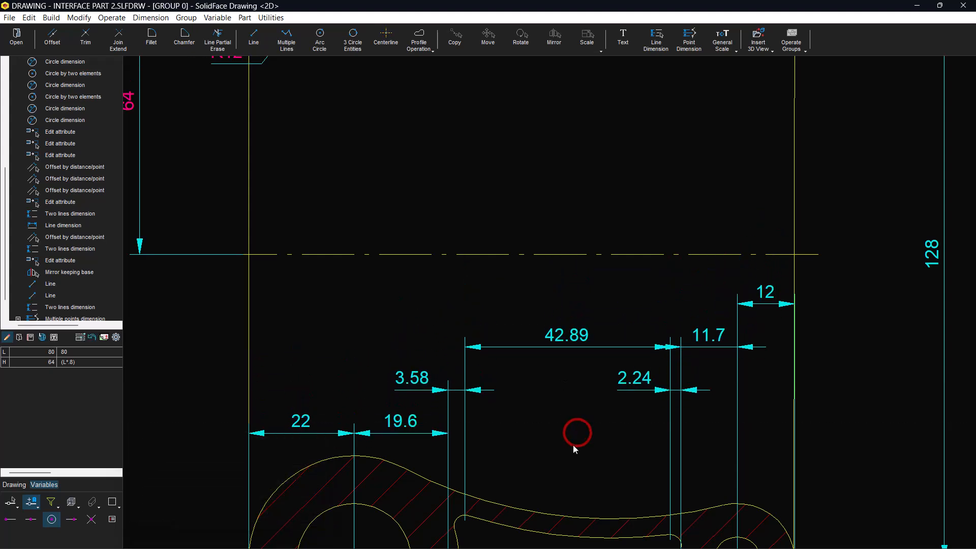
left_click(629, 538)
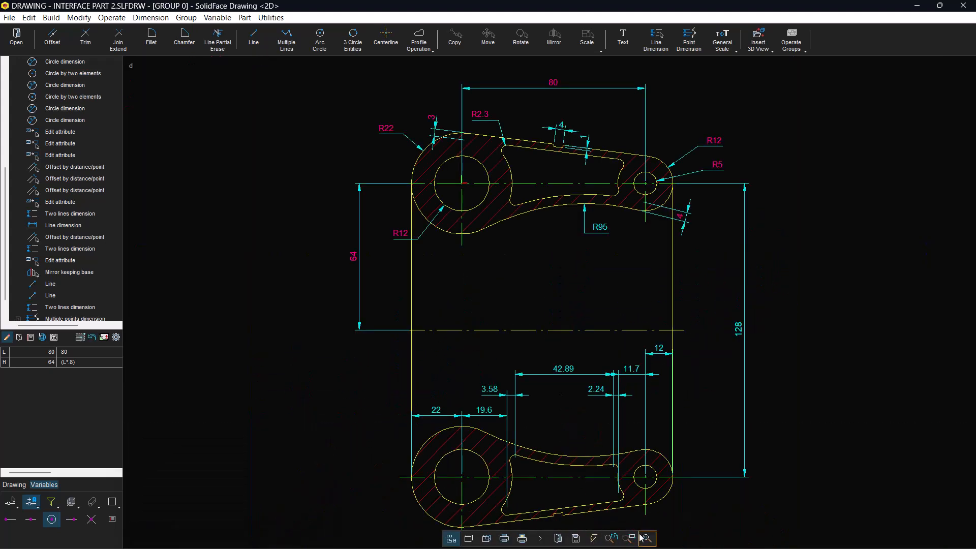
- Review the default dimension properties and set the DIN/ANSI text position to the option with horizontal text on vertical dimensions
left_click(116, 338)
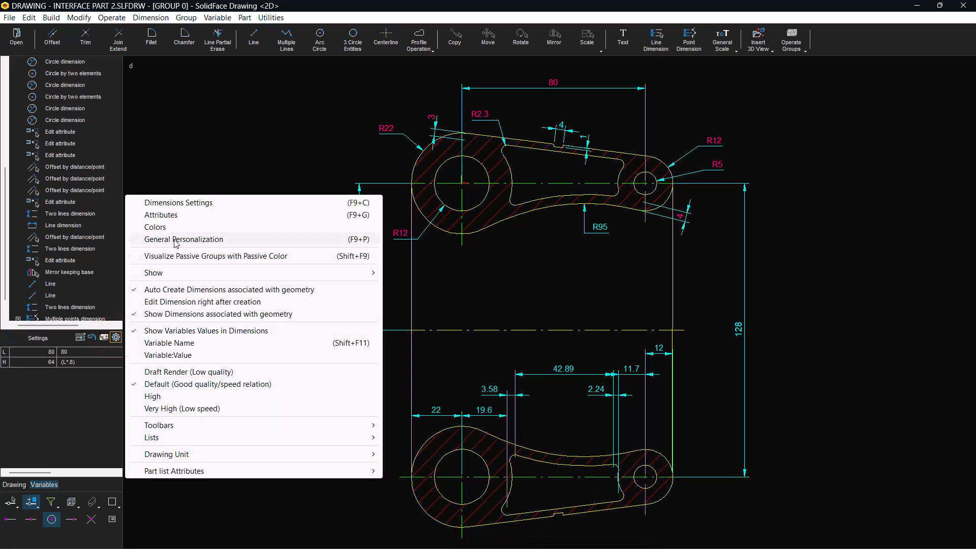
left_click(185, 204)
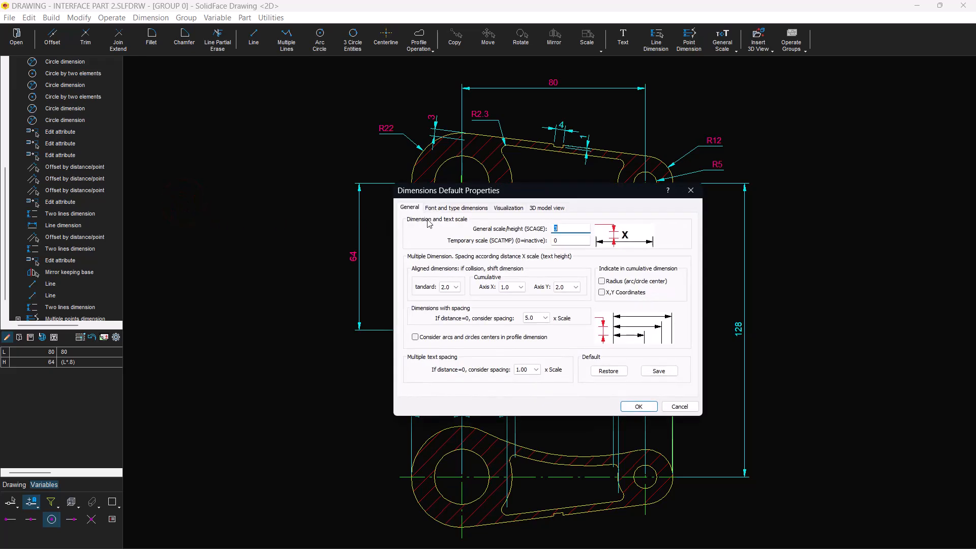
left_click(449, 209)
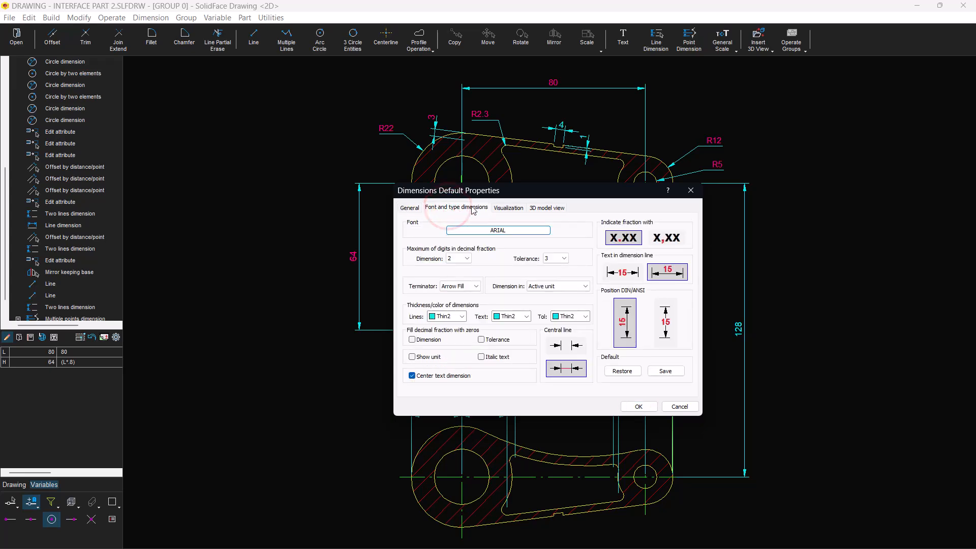
left_click(508, 208)
left_click(547, 208)
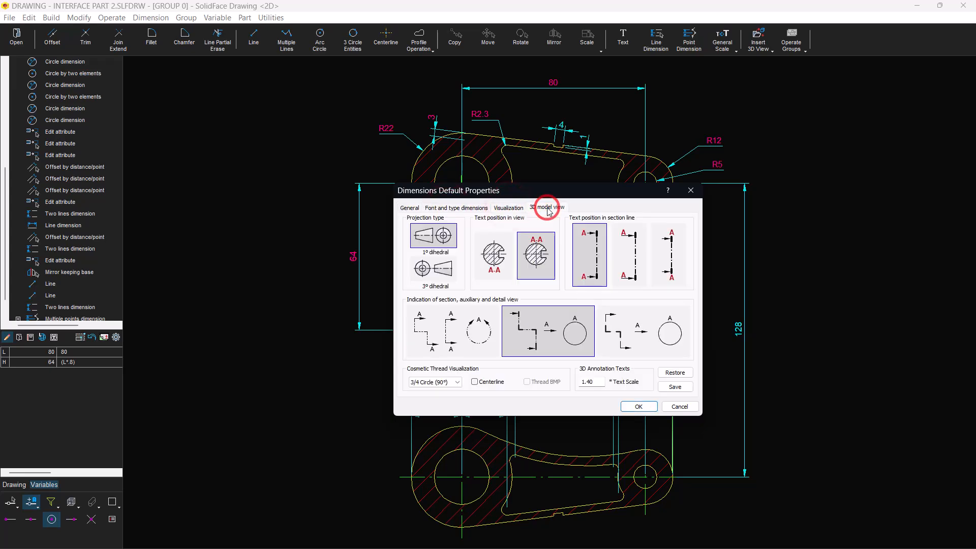
left_click(411, 208)
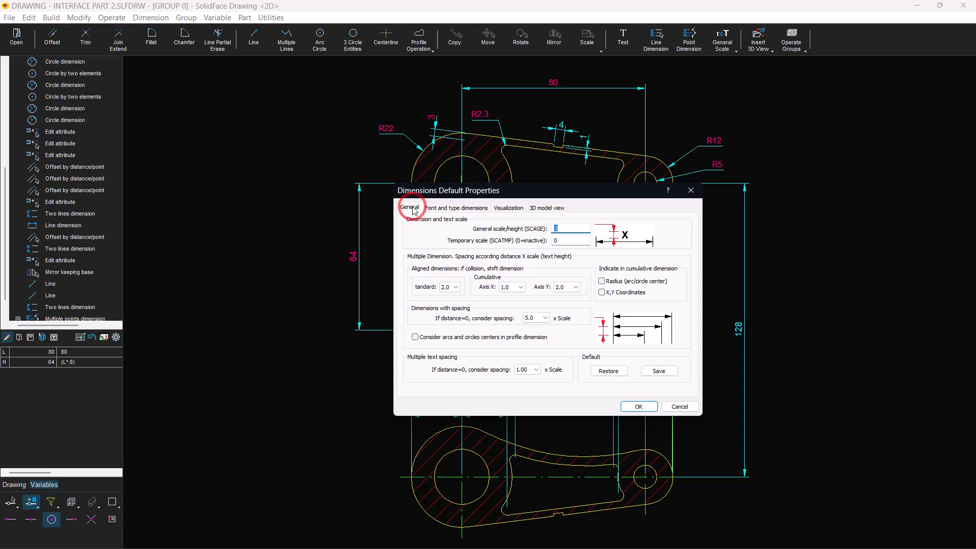
left_click(447, 208)
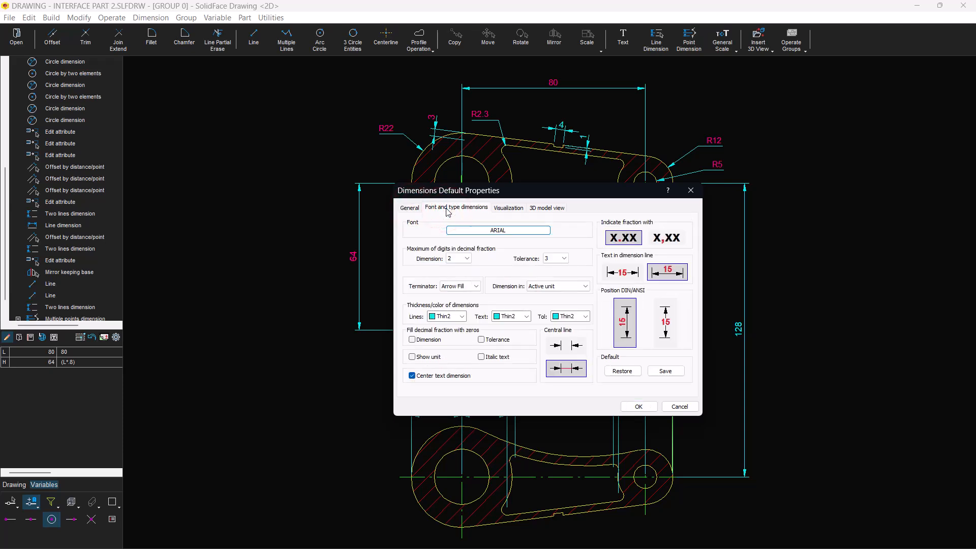
left_click(671, 322)
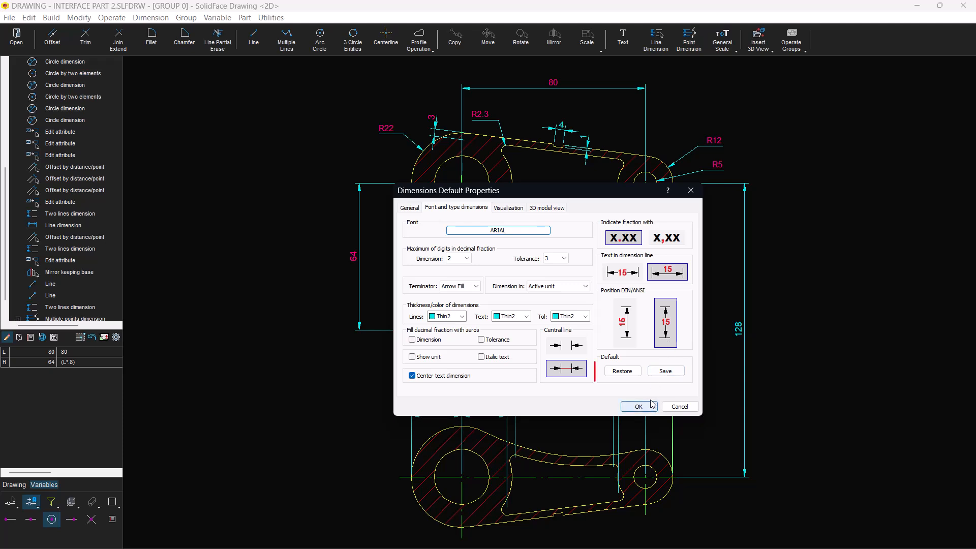
left_click(622, 372)
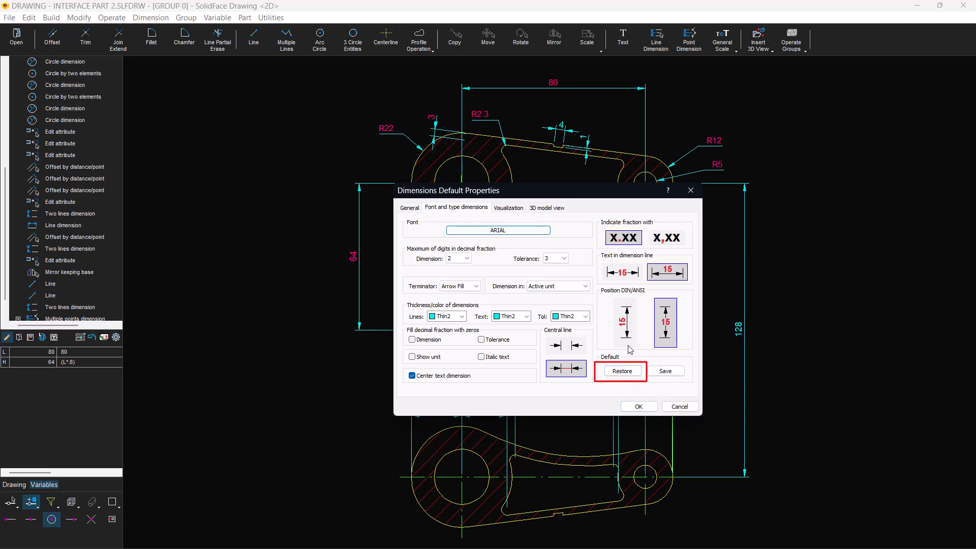
left_click(639, 407)
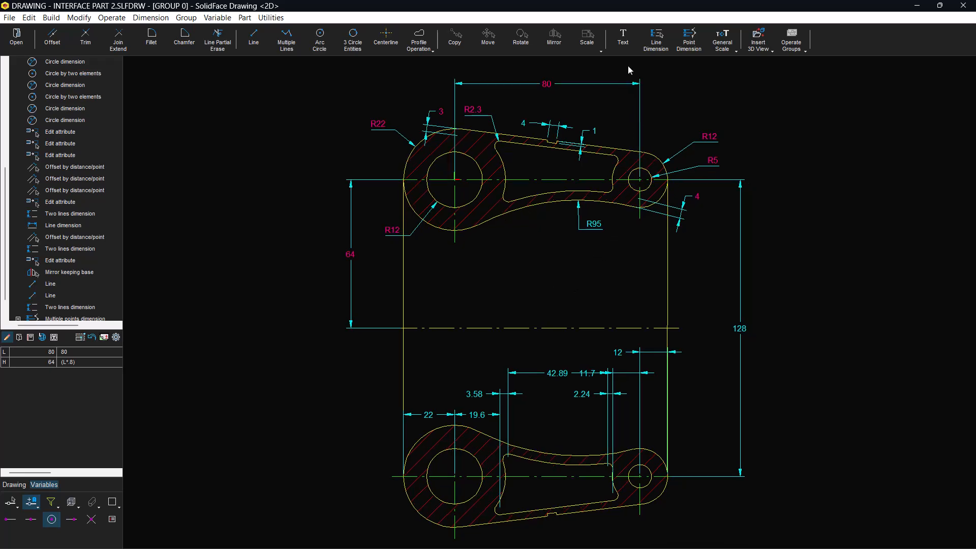
- Add the center-aligned text "Drawing - Interface Part 2" at the midpoint of the middle dash-dot line, with endpoint and midpoint snapping back on
left_click(626, 39)
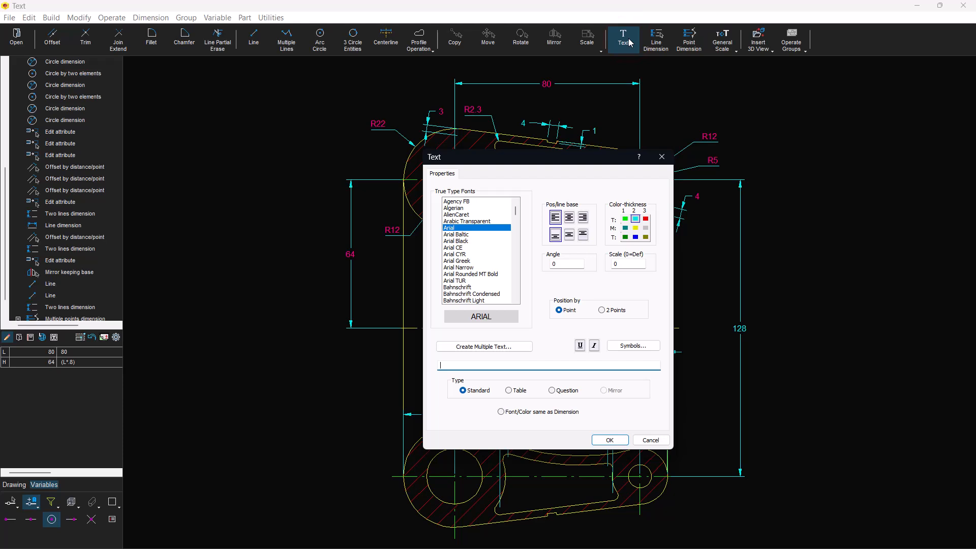
left_click(570, 217)
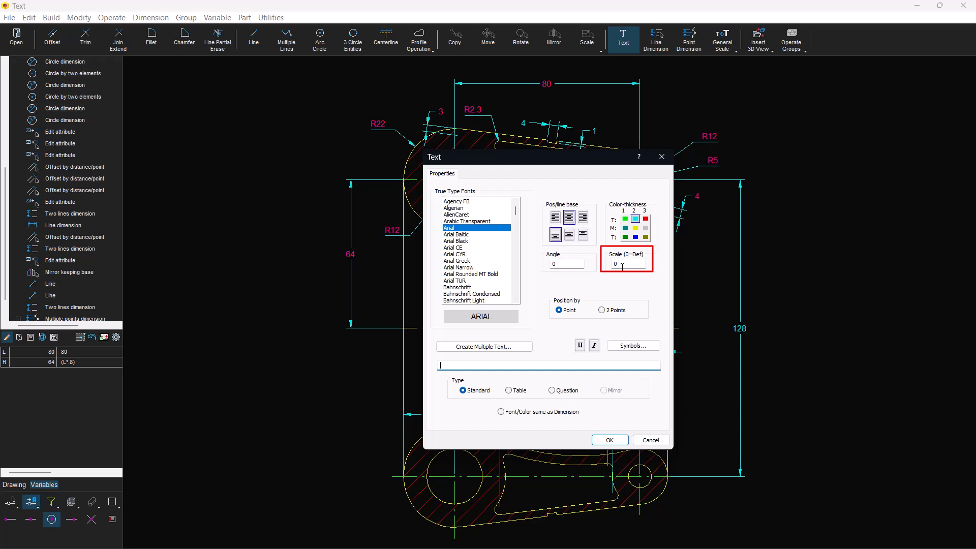
left_click(503, 365)
type("Drawing - Interface Part")
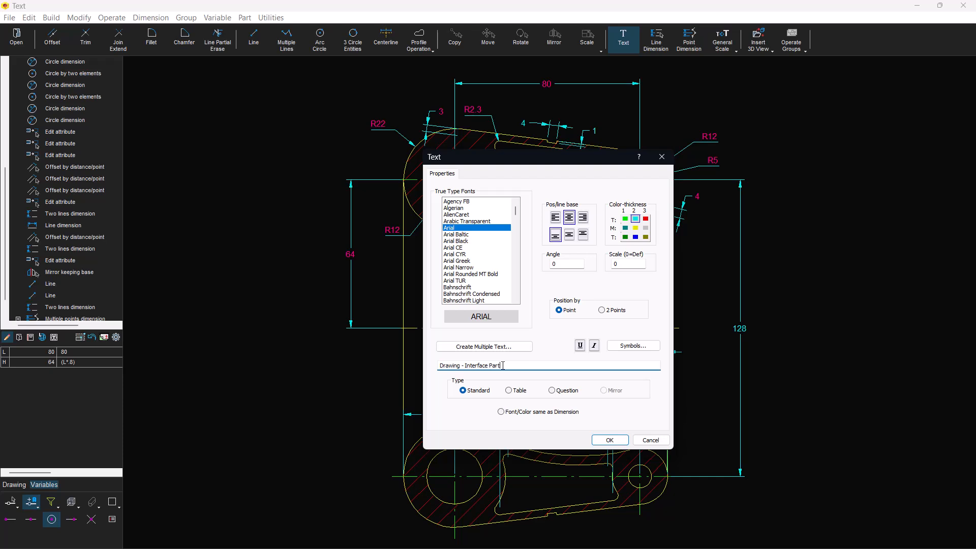
type(" 2")
left_click(610, 441)
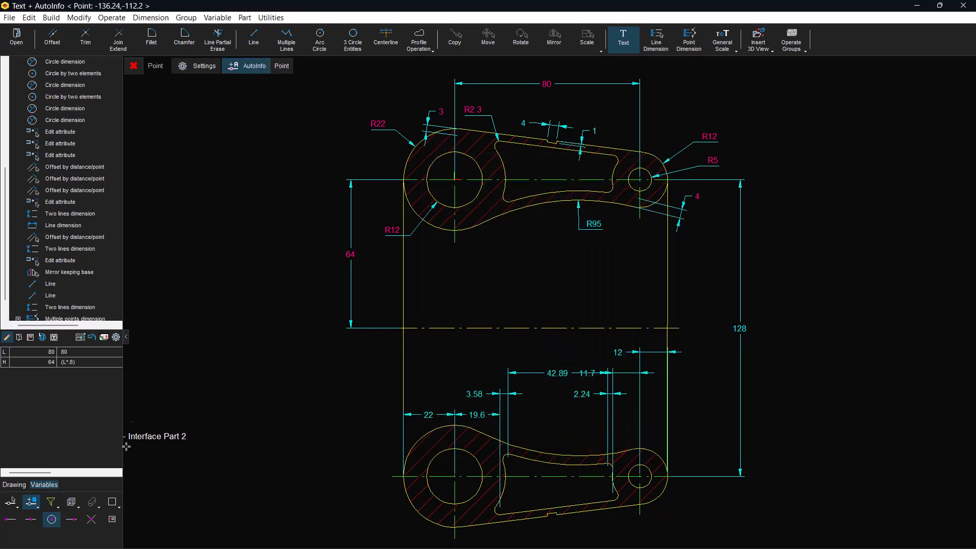
left_click(31, 520)
left_click(10, 520)
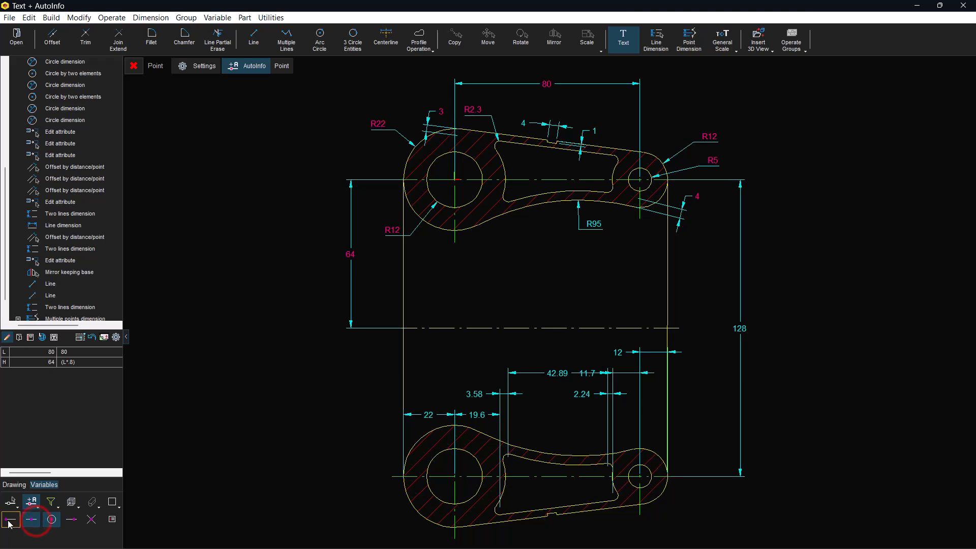
left_click(539, 331)
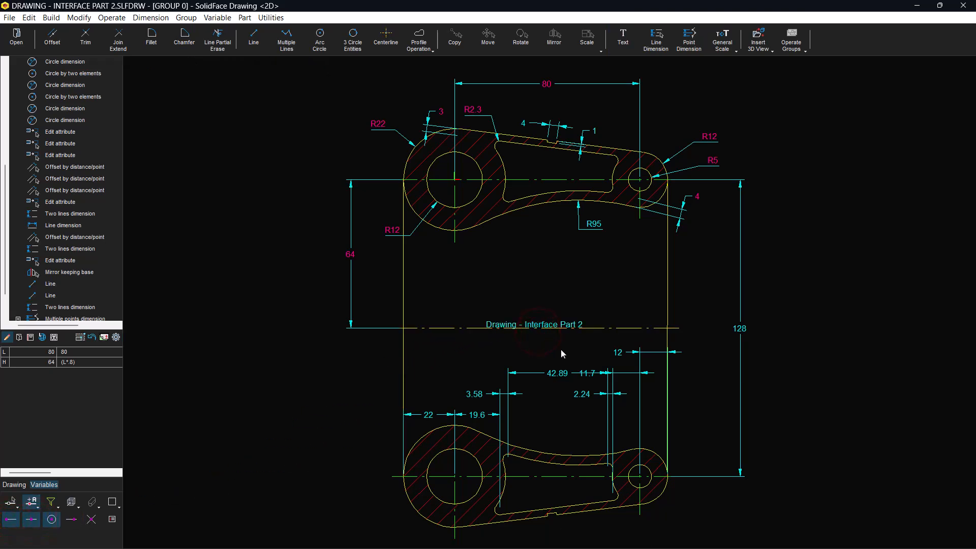